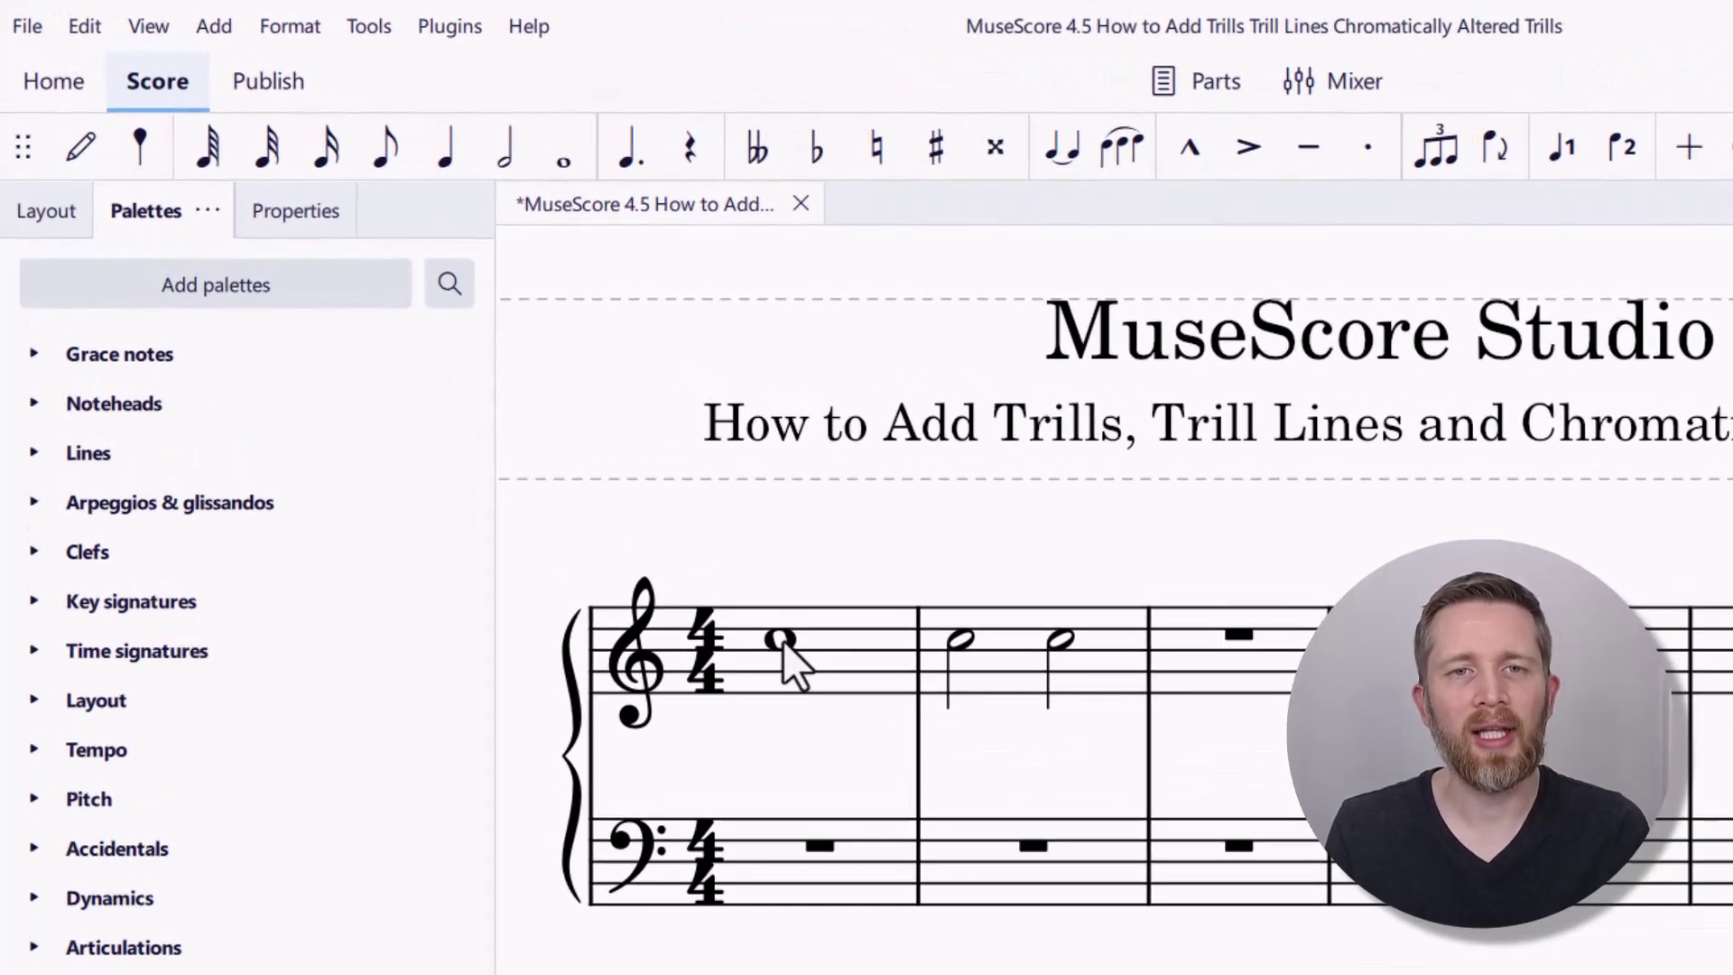
# - Select the whole note in bar one
pyautogui.click(779, 640)
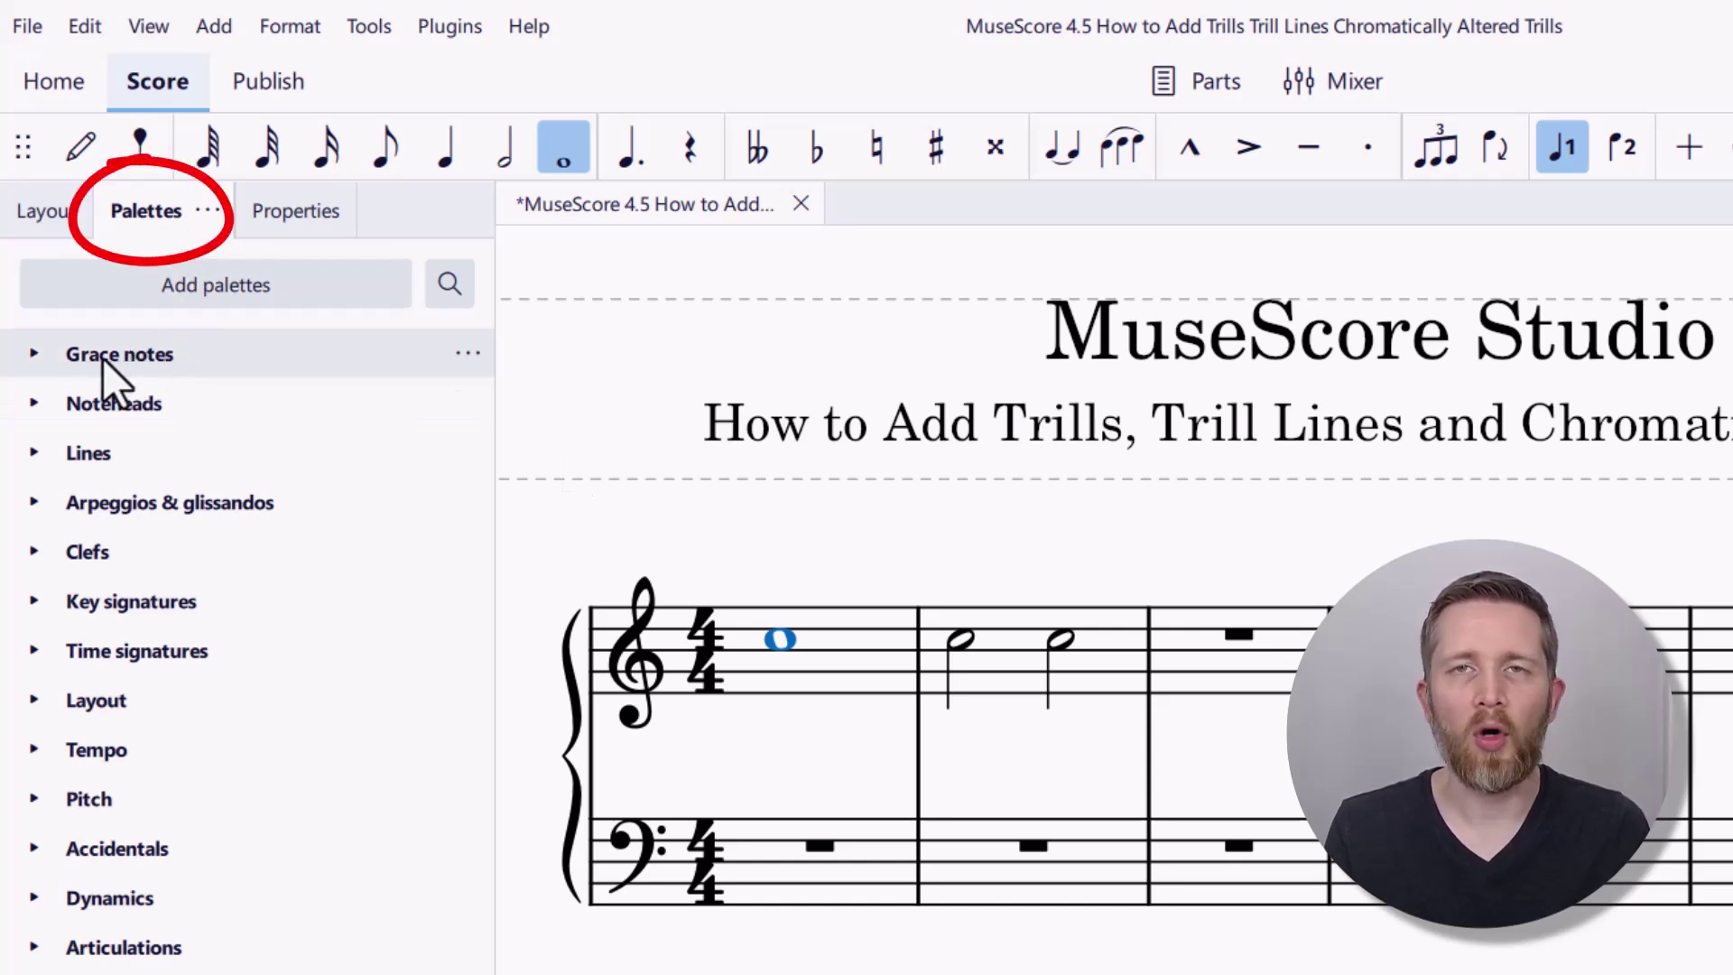
# - Add the Ornaments palette and expand it to reveal its turn, trill and trill line symbols
pyautogui.click(176, 287)
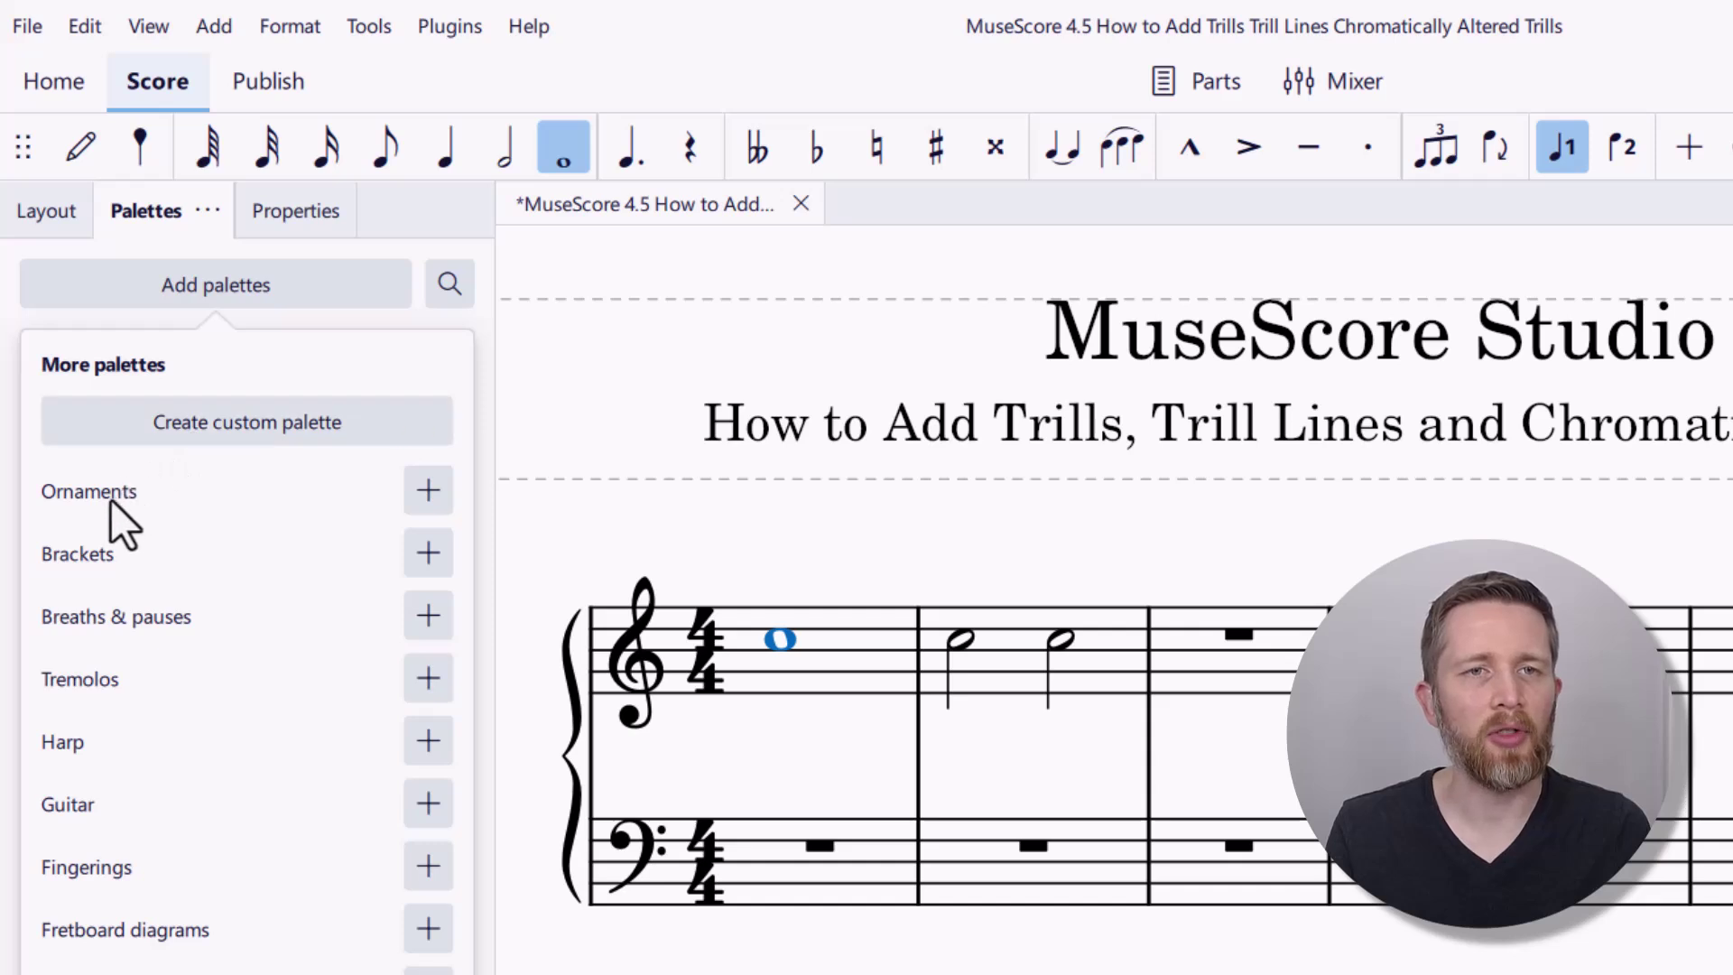
pyautogui.click(424, 492)
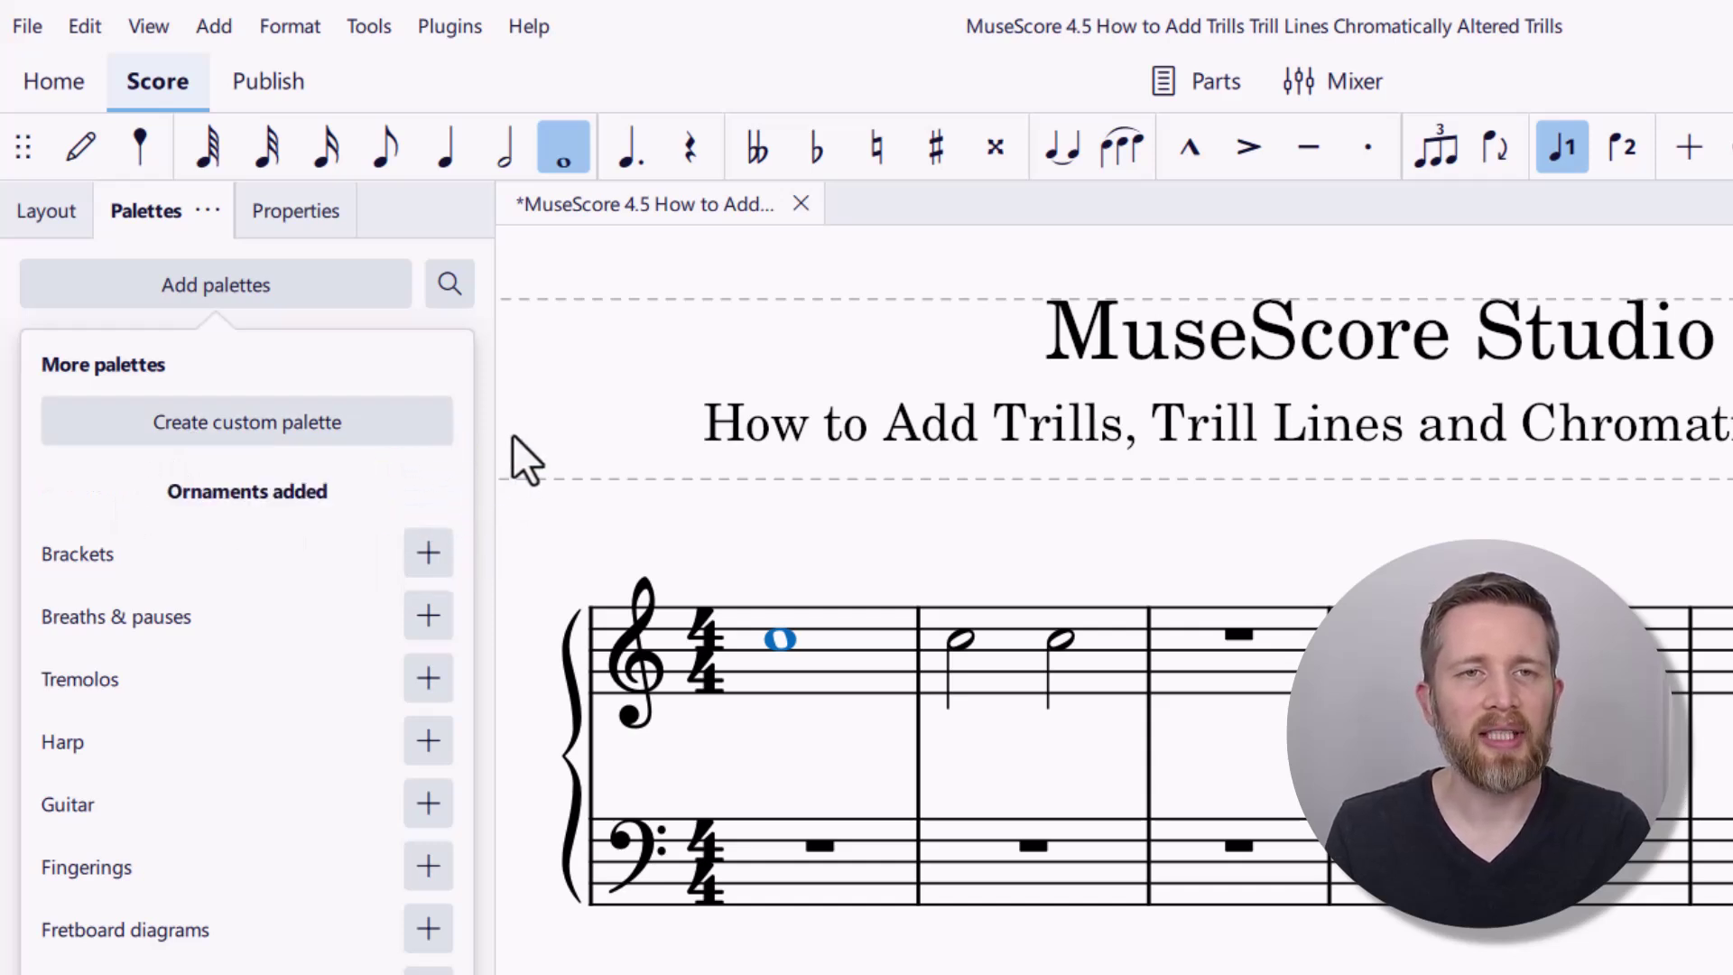
pyautogui.click(528, 417)
pyautogui.click(529, 417)
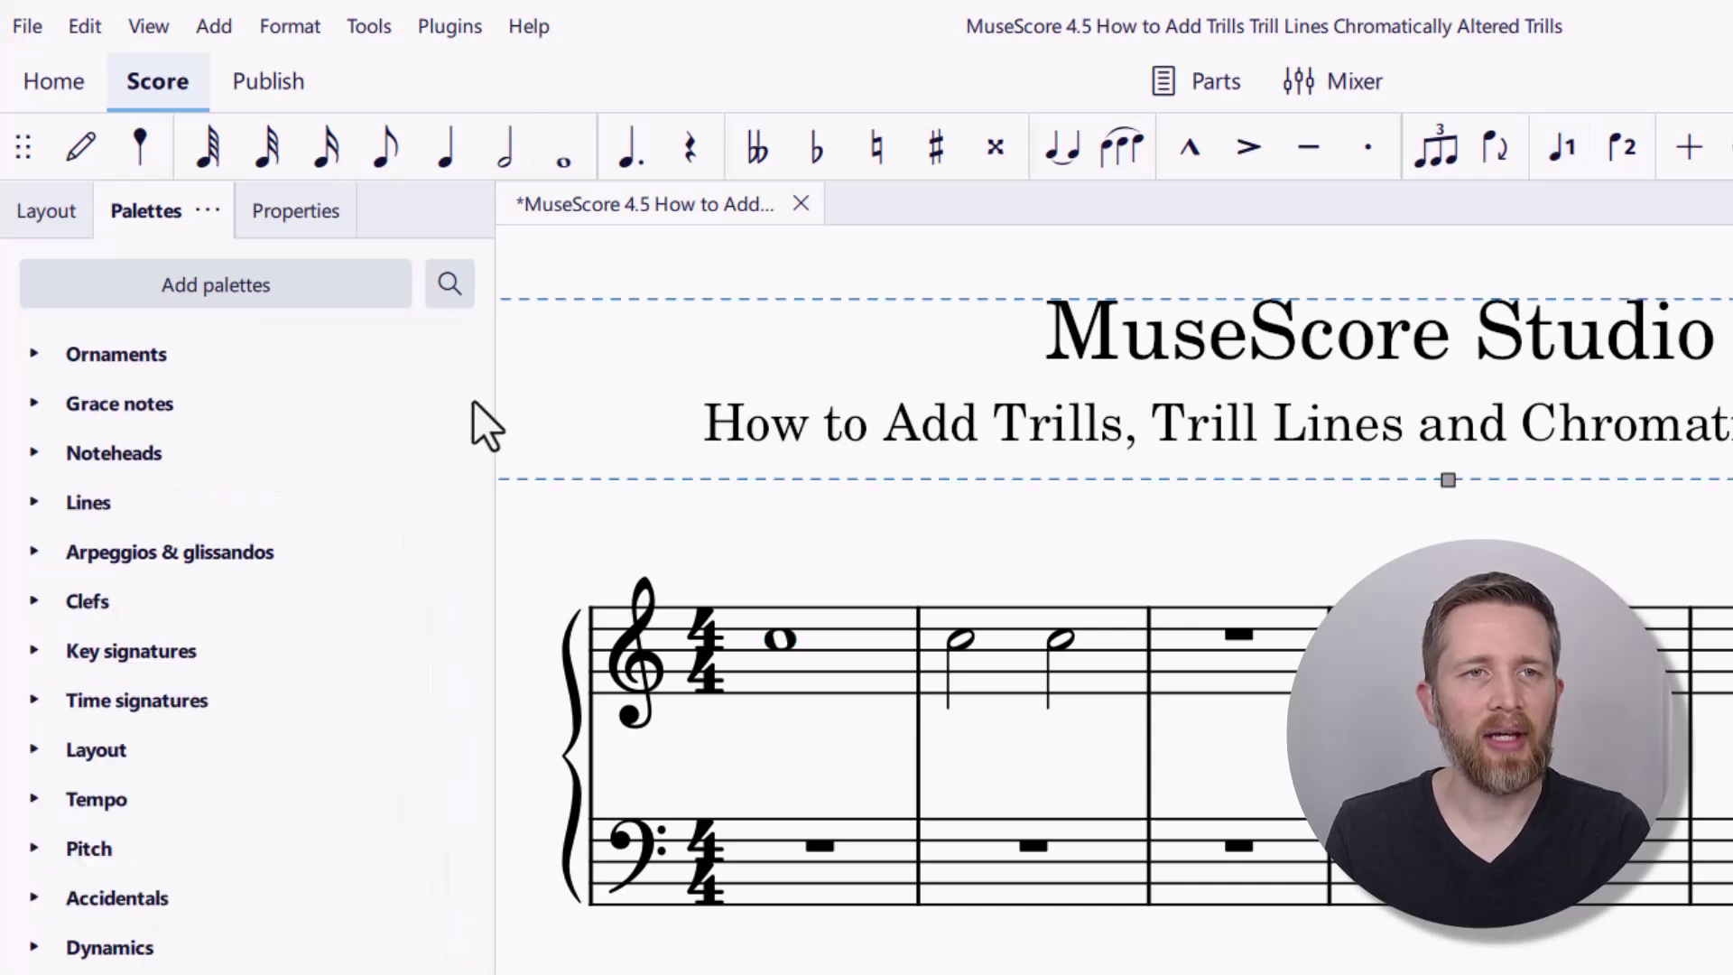
pyautogui.click(37, 356)
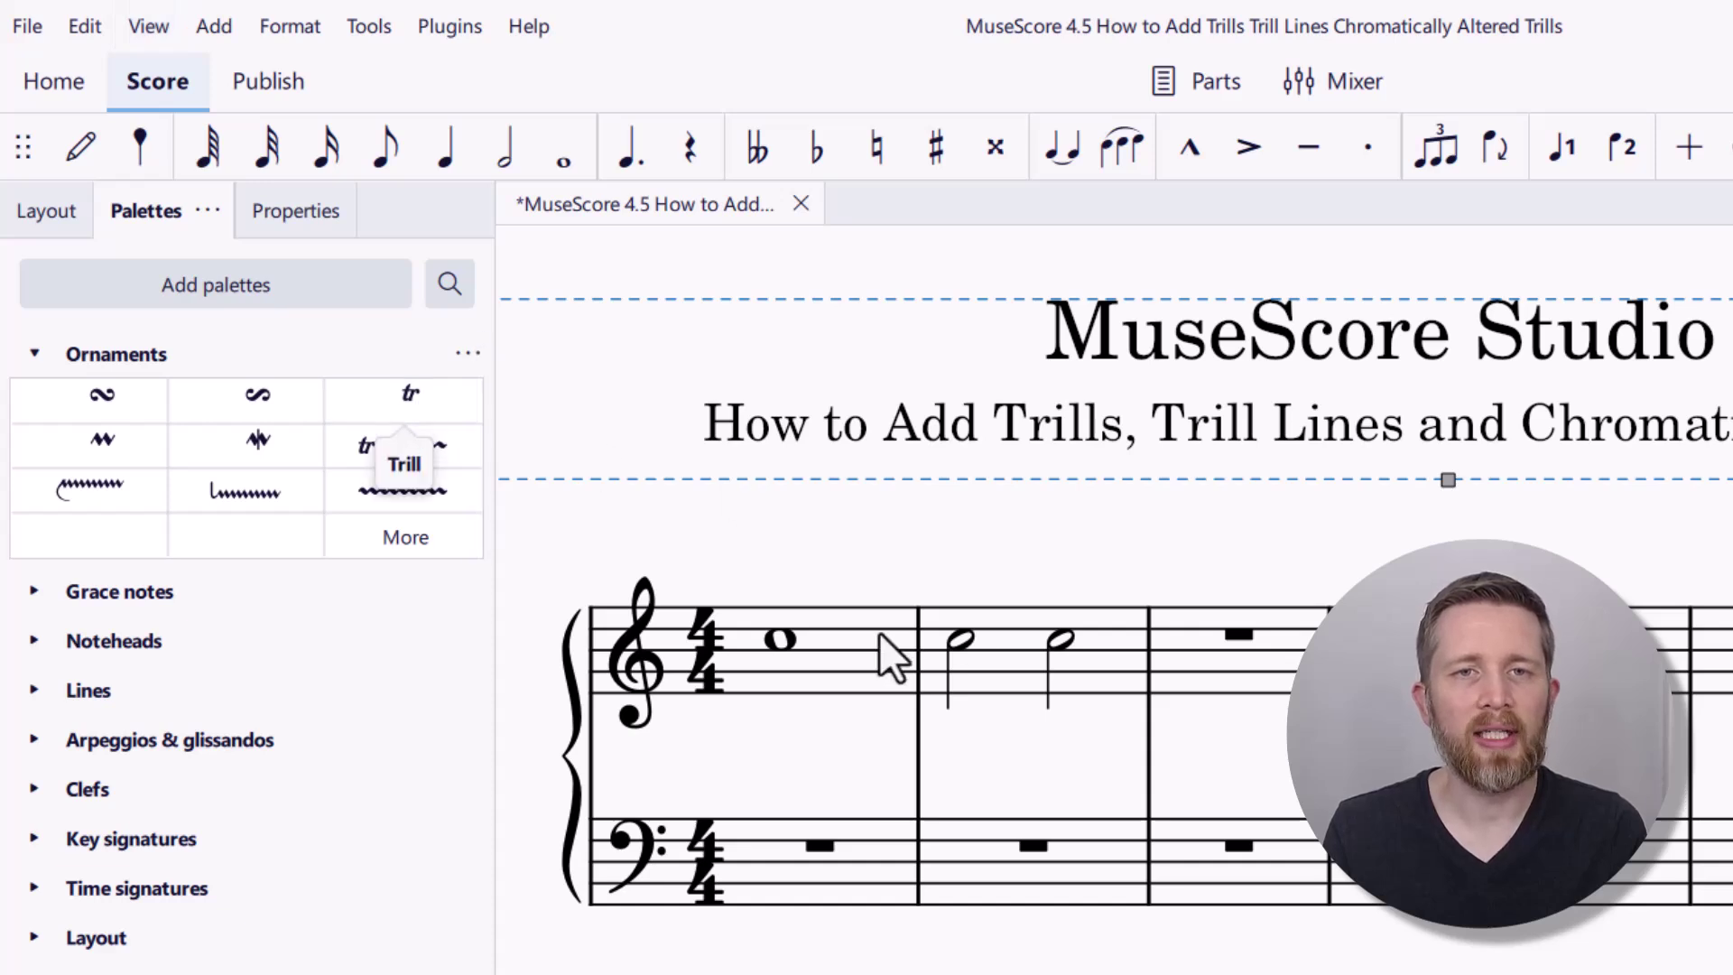
# - Add a trill to bar one's whole note and drop another trill on bar two's first half note
pyautogui.click(785, 637)
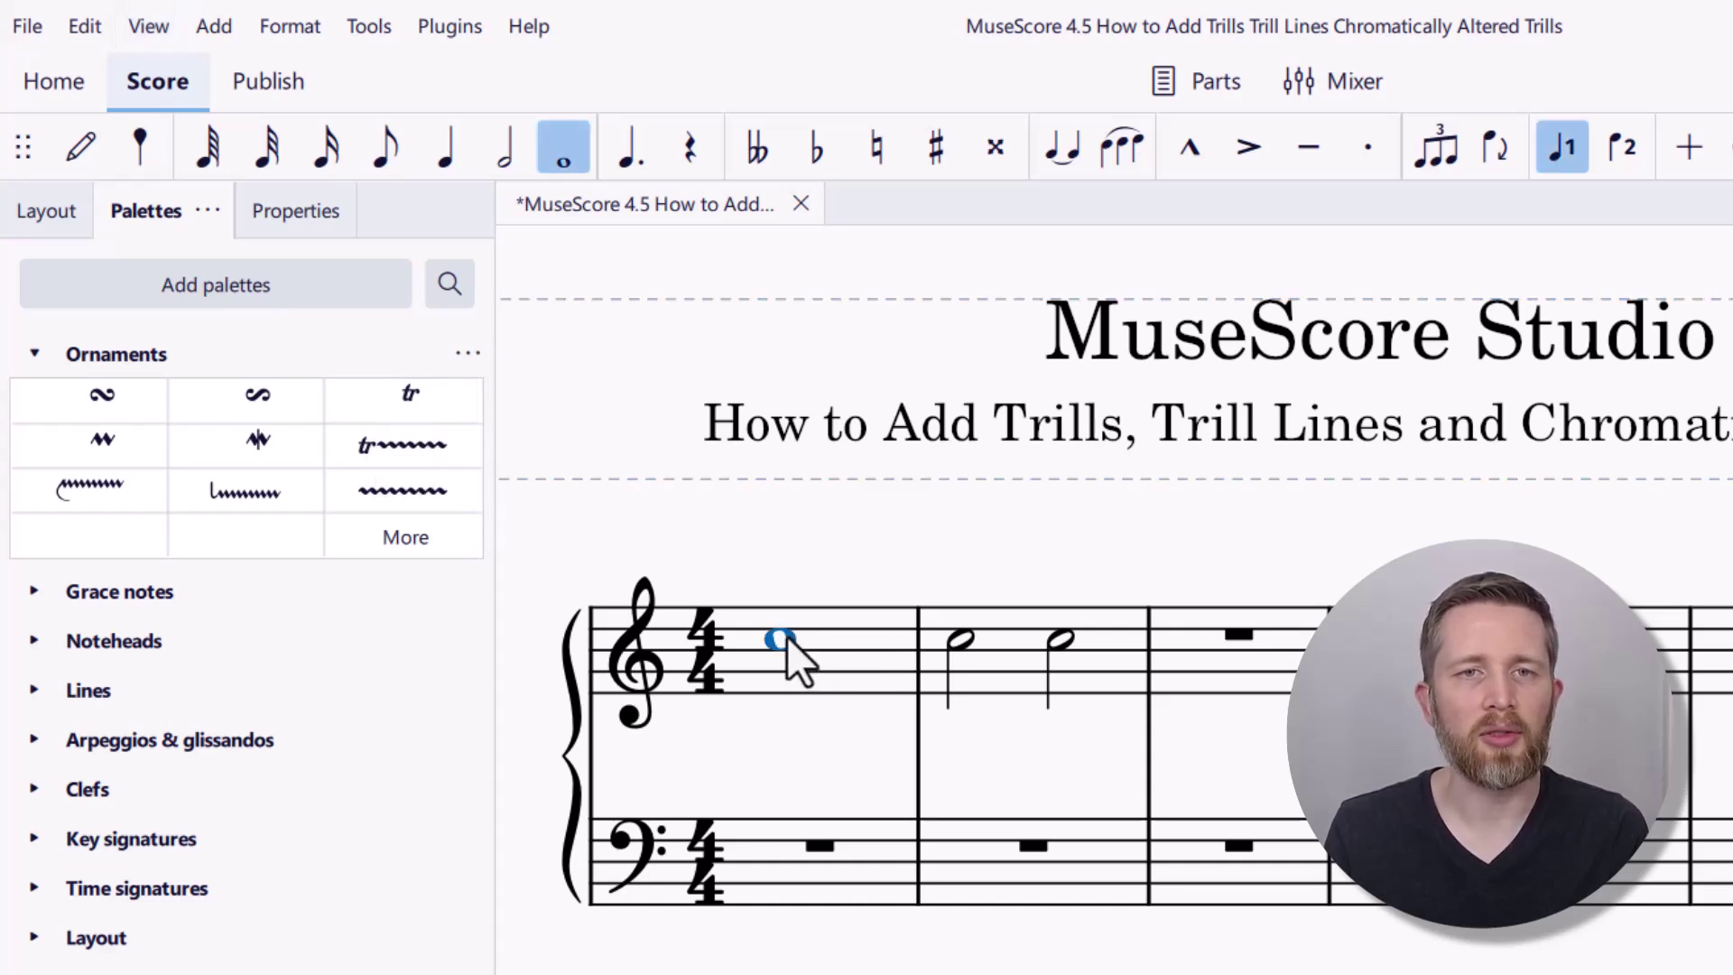
pyautogui.click(430, 398)
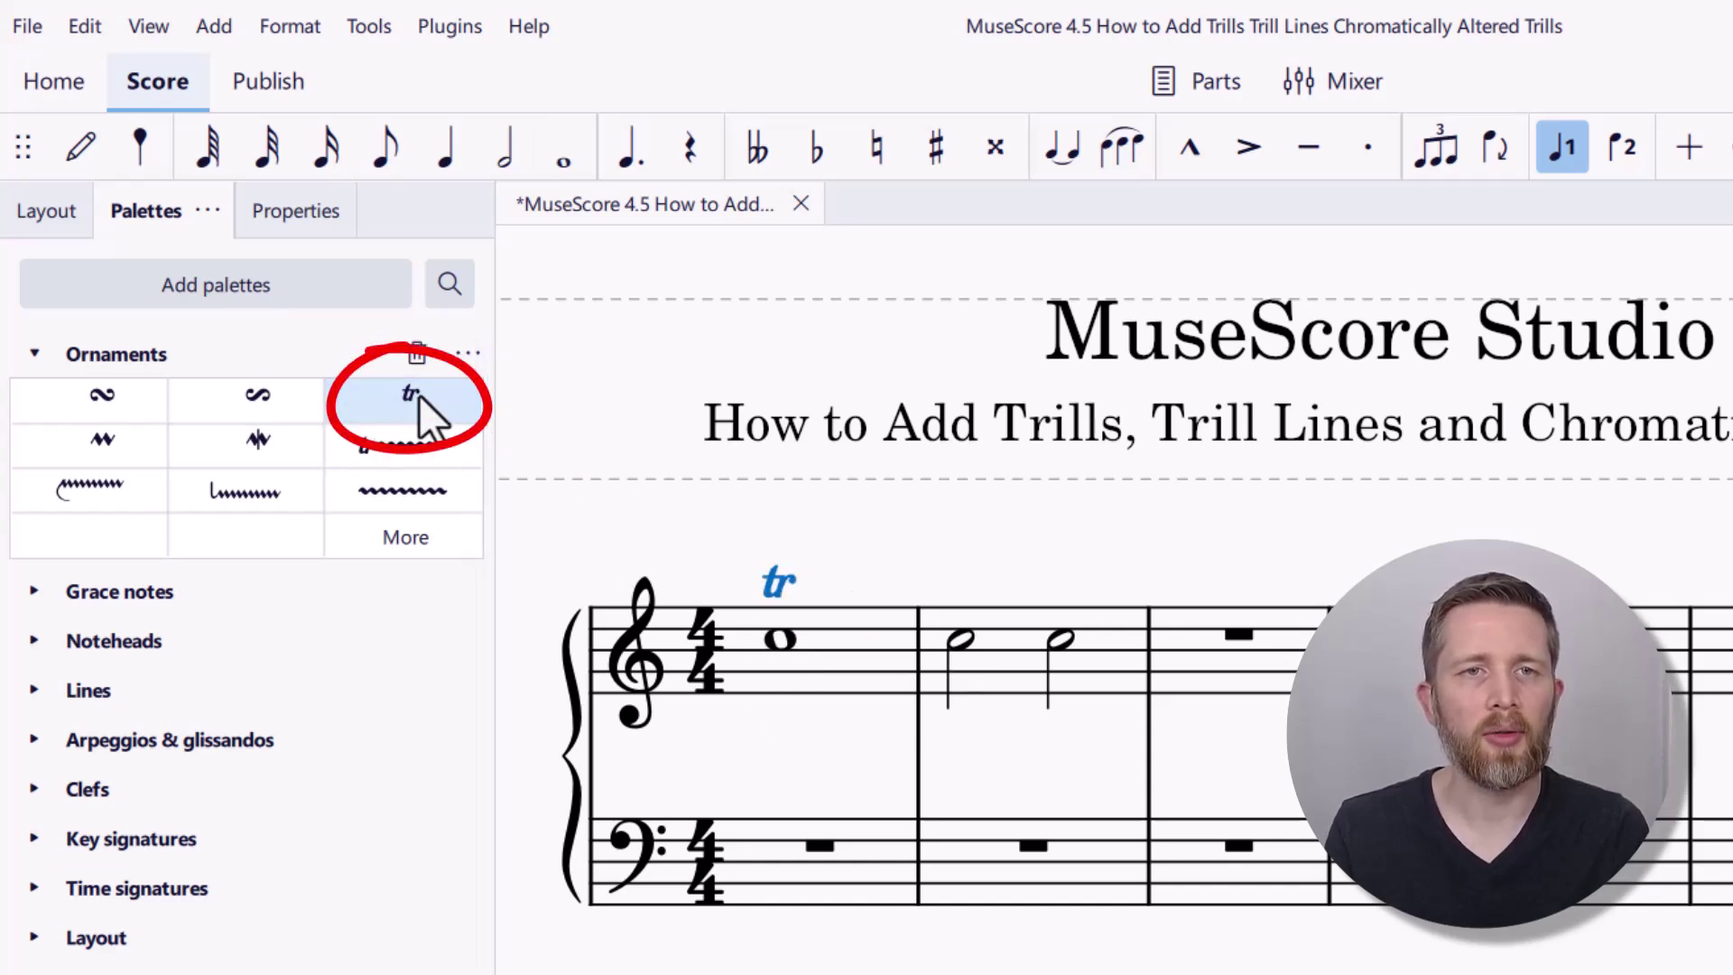
pyautogui.moveTo(426, 402); pyautogui.dragTo(966, 636)
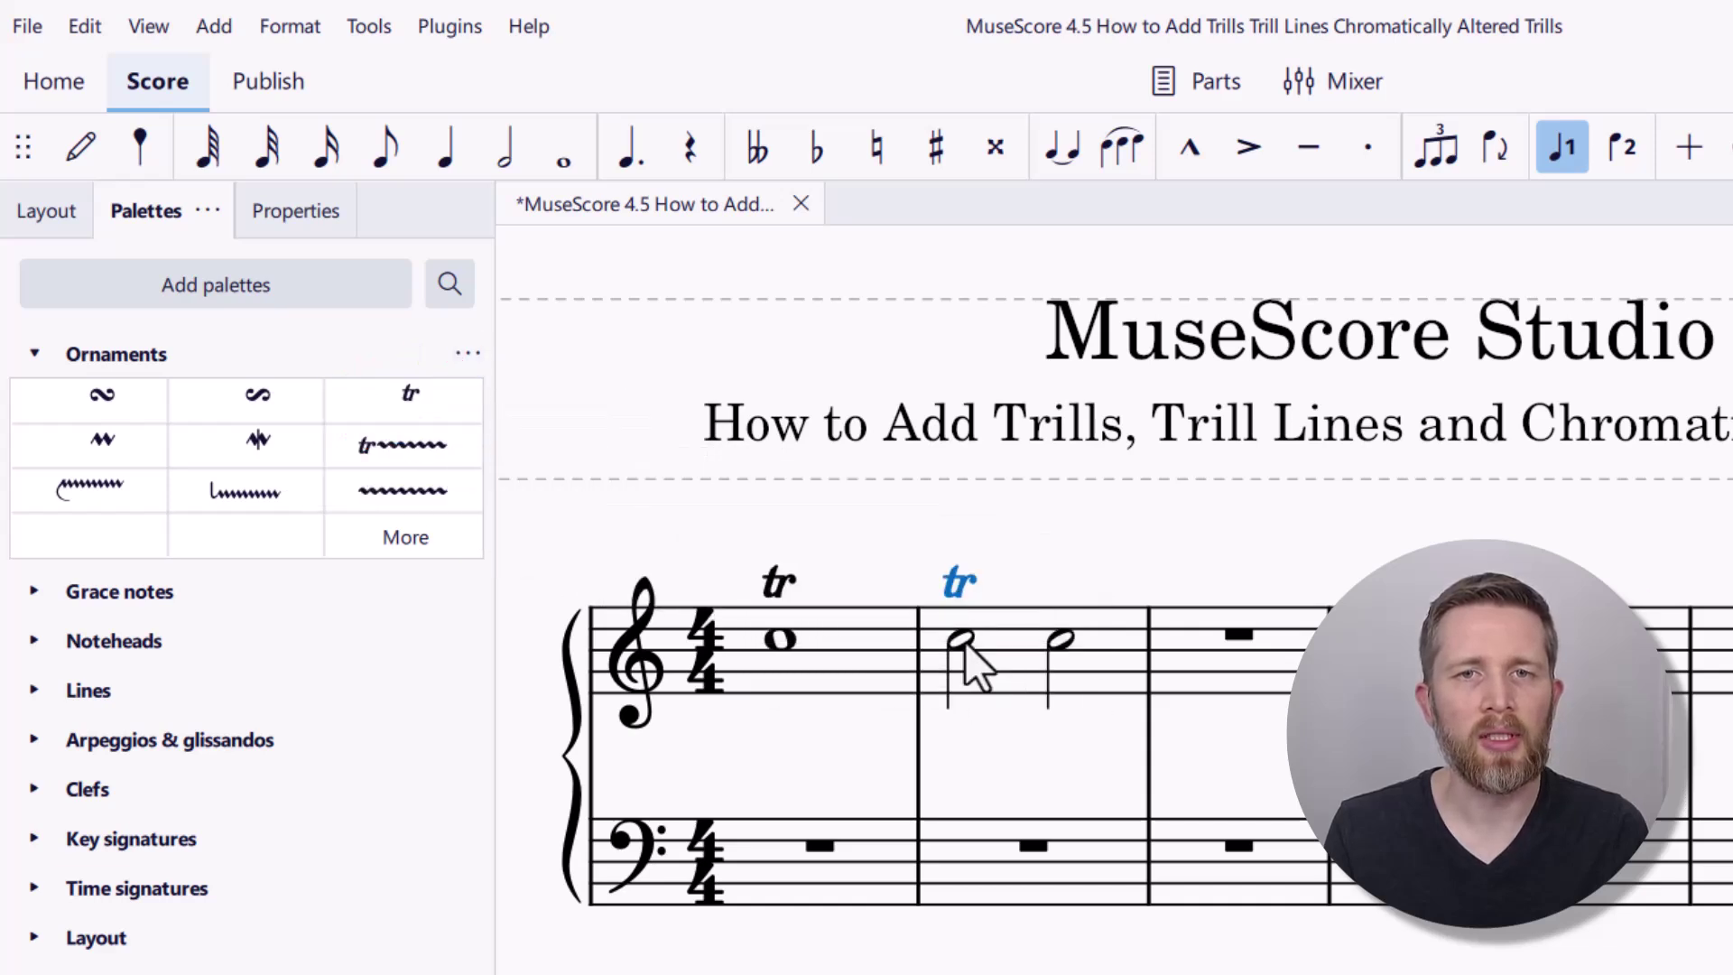
# - Delete the trill from bar two's first half note and add a trill line across bar two
pyautogui.click(1013, 579)
pyautogui.click(962, 587)
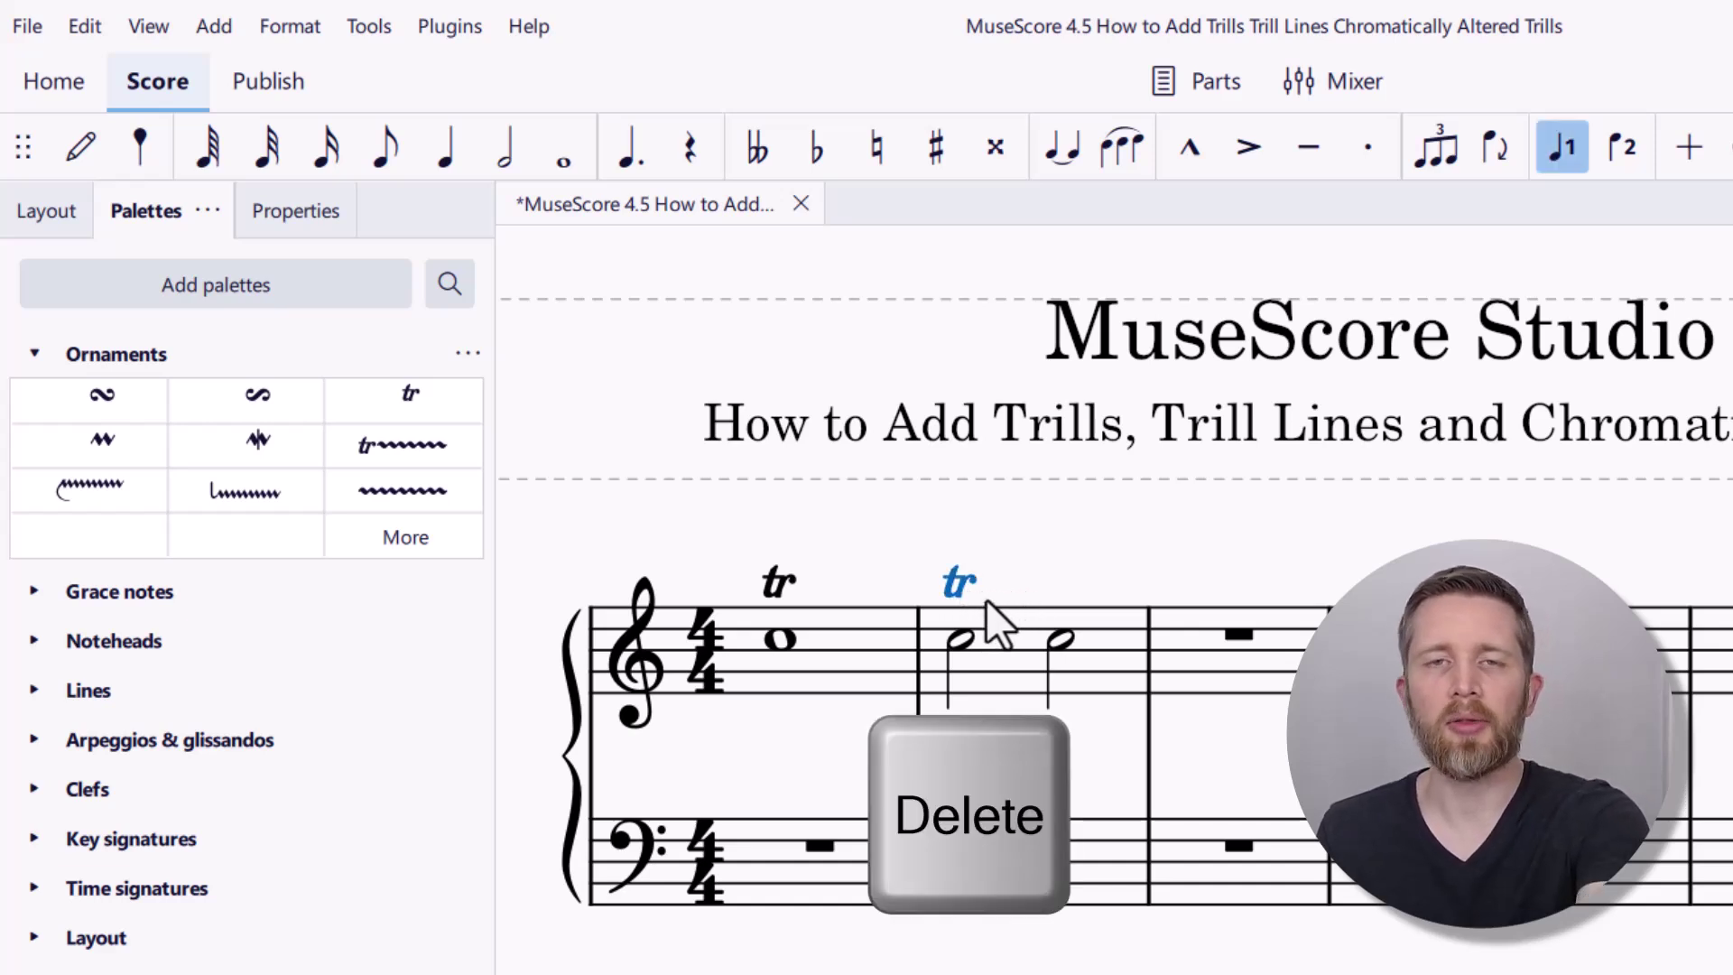
pyautogui.press('Delete')
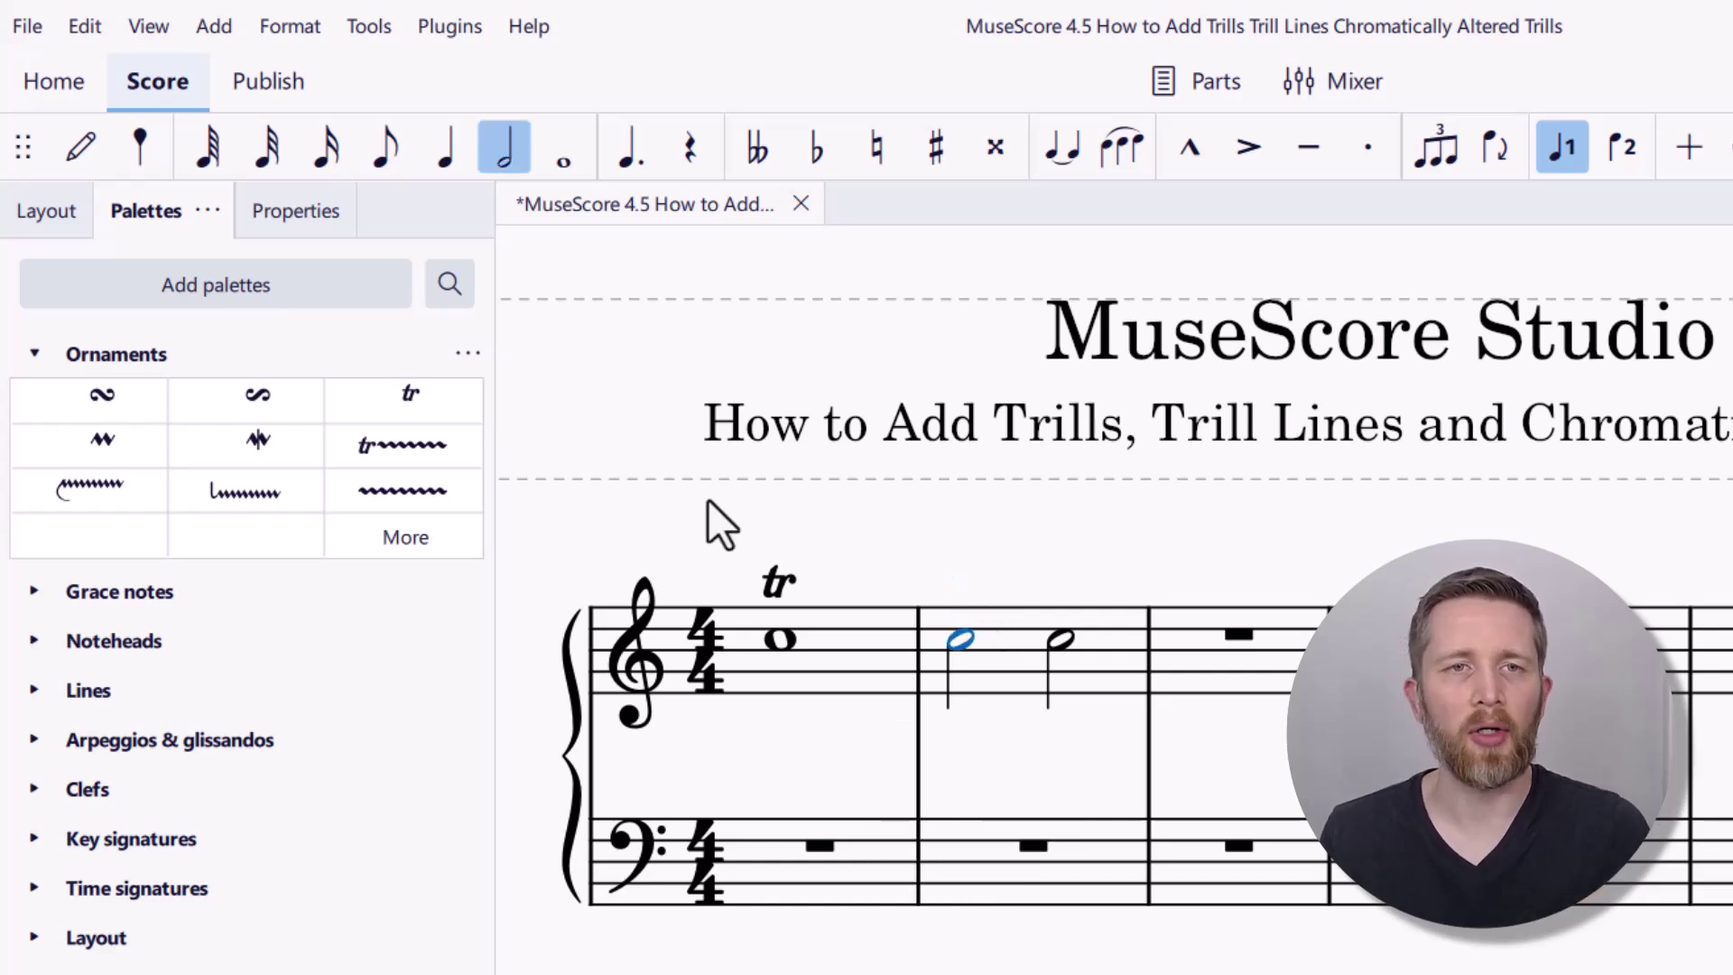
pyautogui.moveTo(397, 451); pyautogui.dragTo(972, 641)
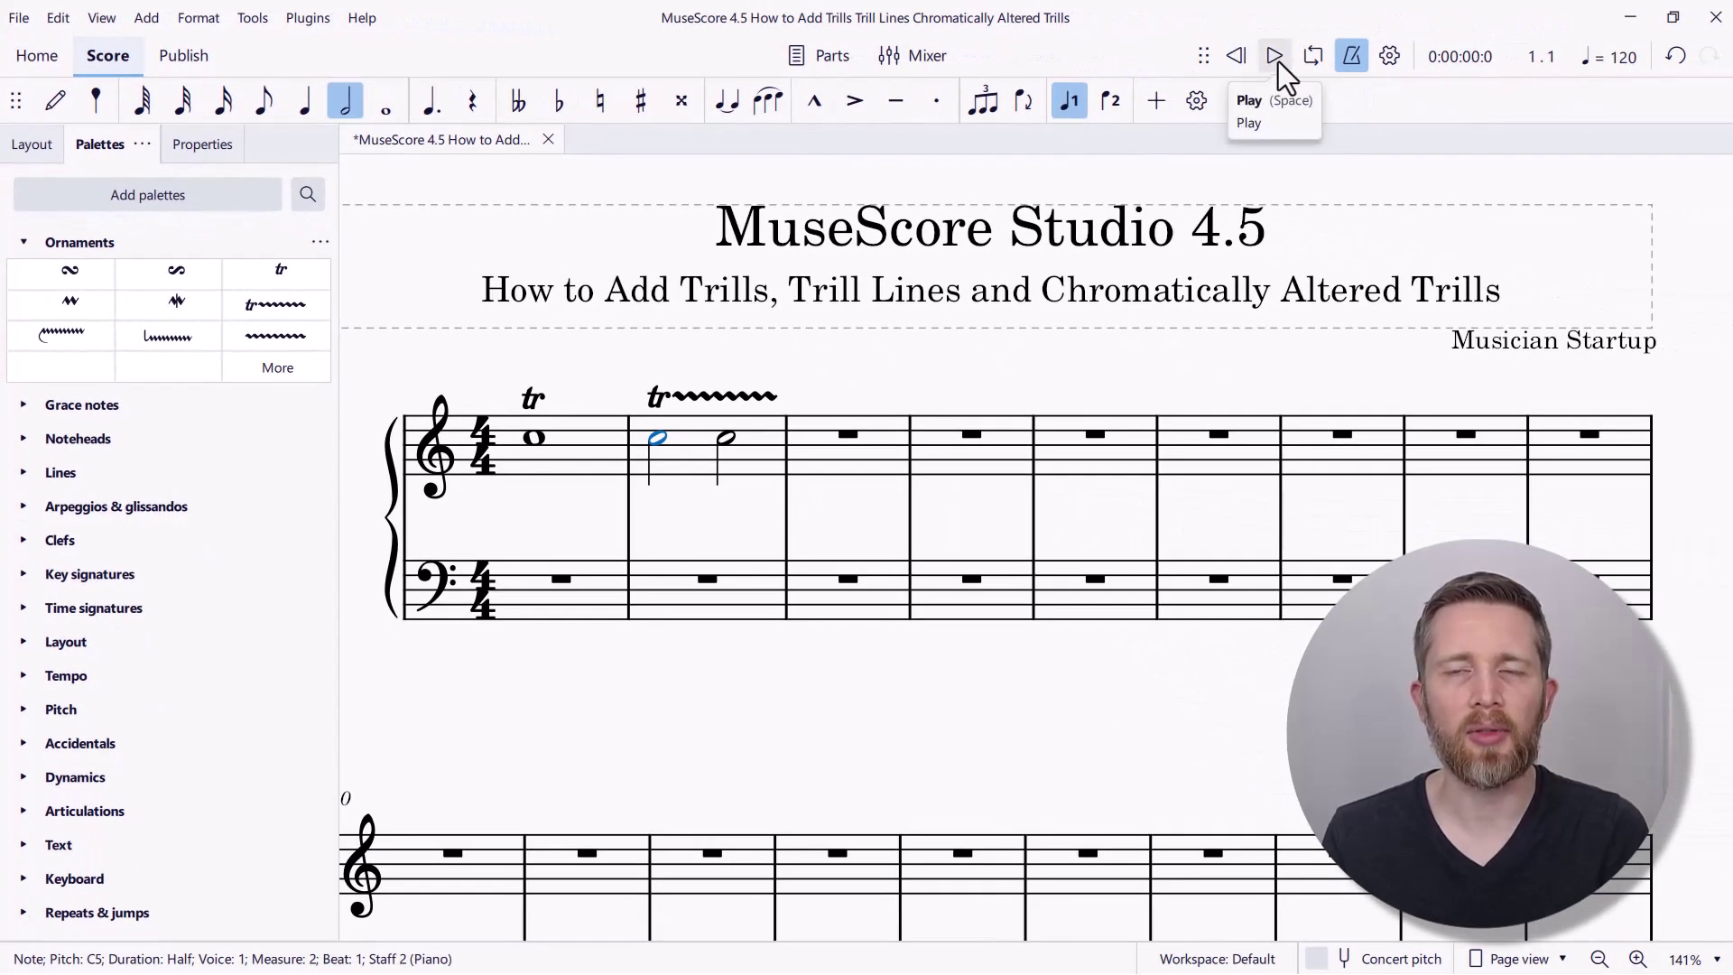
pyautogui.click(1274, 56)
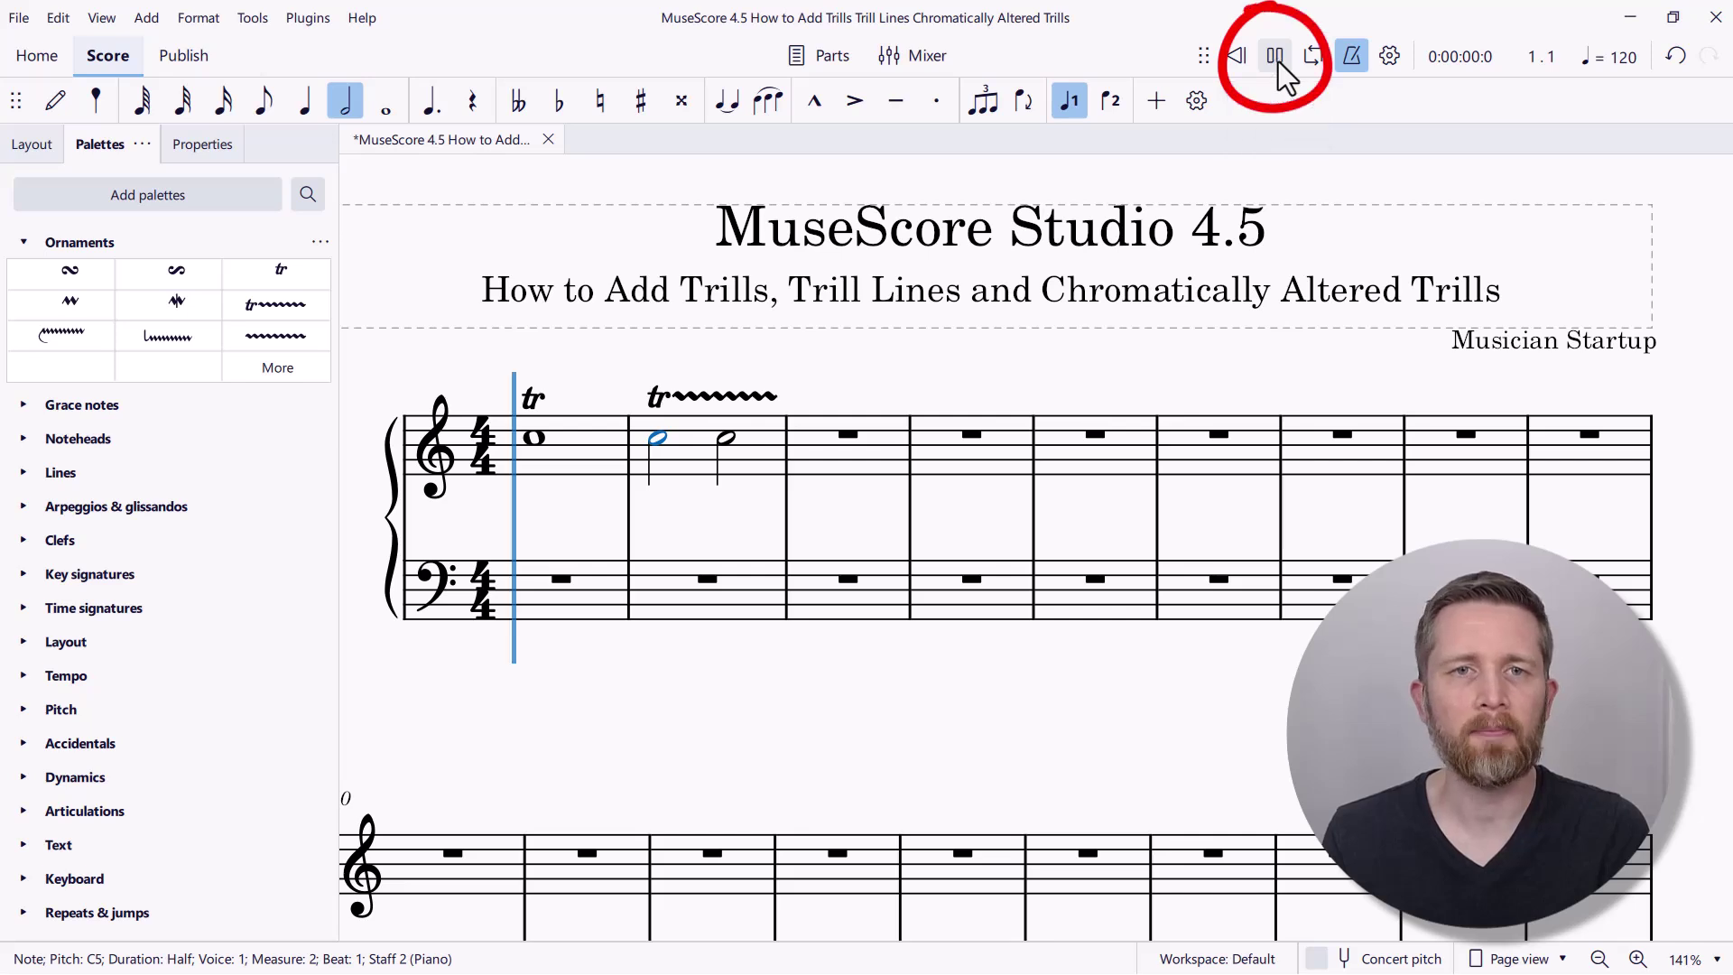
pyautogui.click(1277, 62)
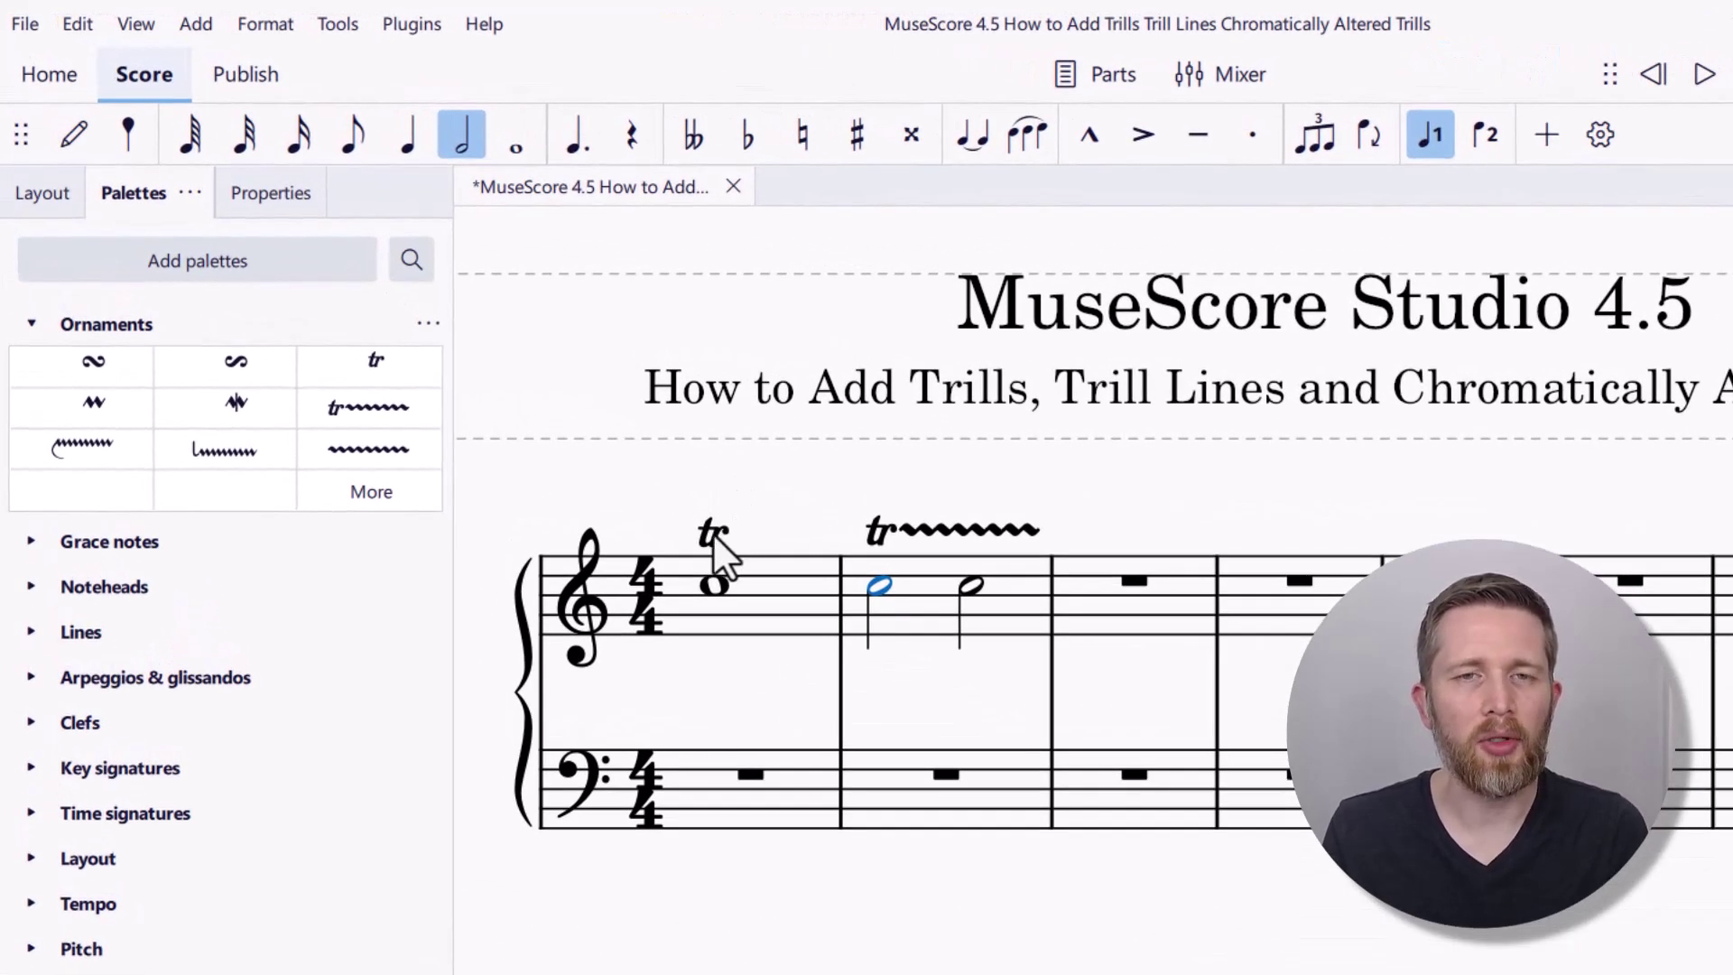
# - Select the trill above bar one's whole note and show its Ornament properties (Auto diatonic, Second)
pyautogui.click(715, 538)
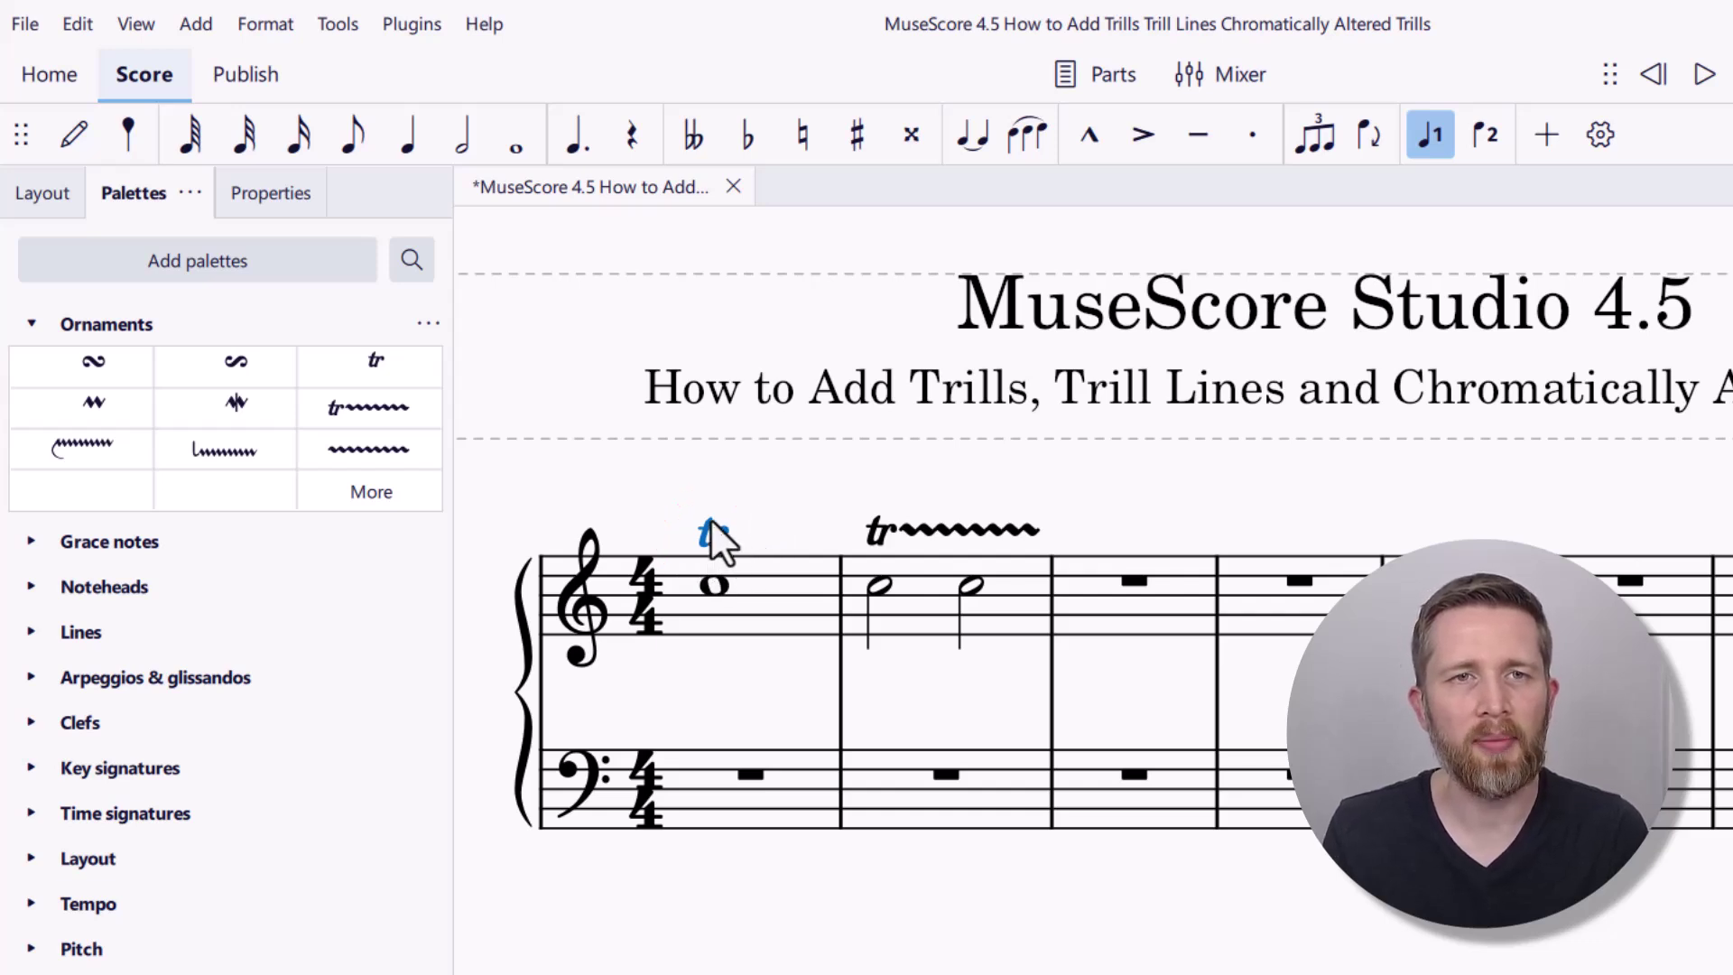
pyautogui.click(259, 200)
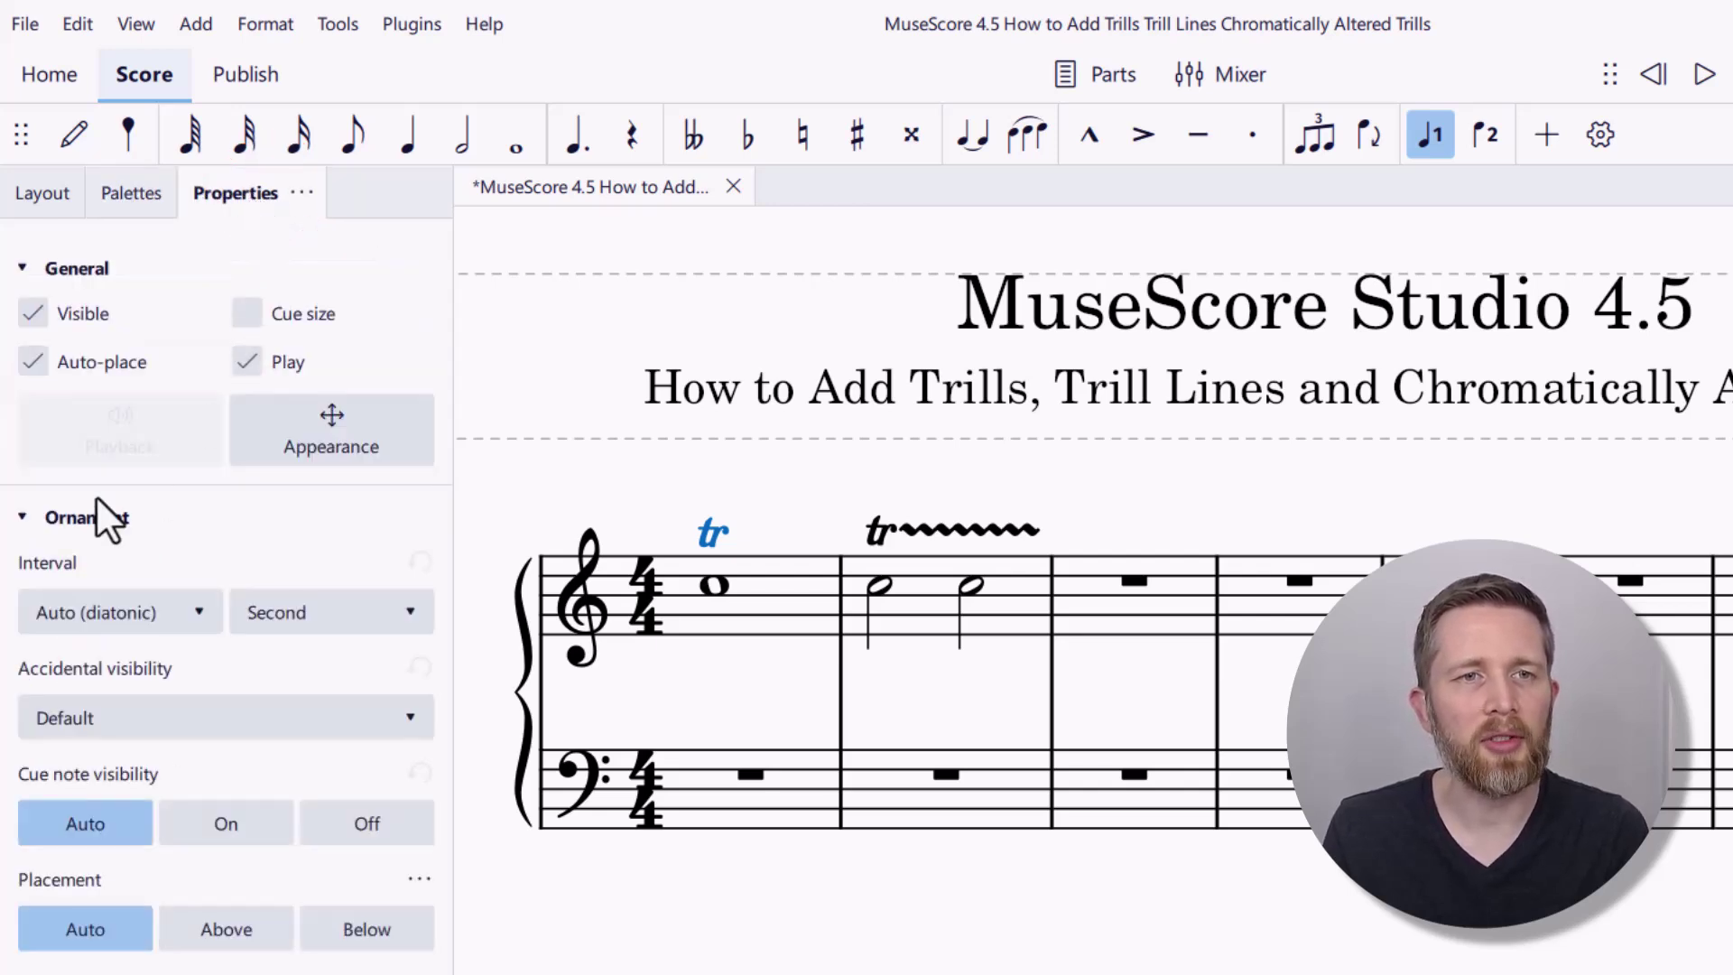
pyautogui.click(21, 517)
pyautogui.click(20, 517)
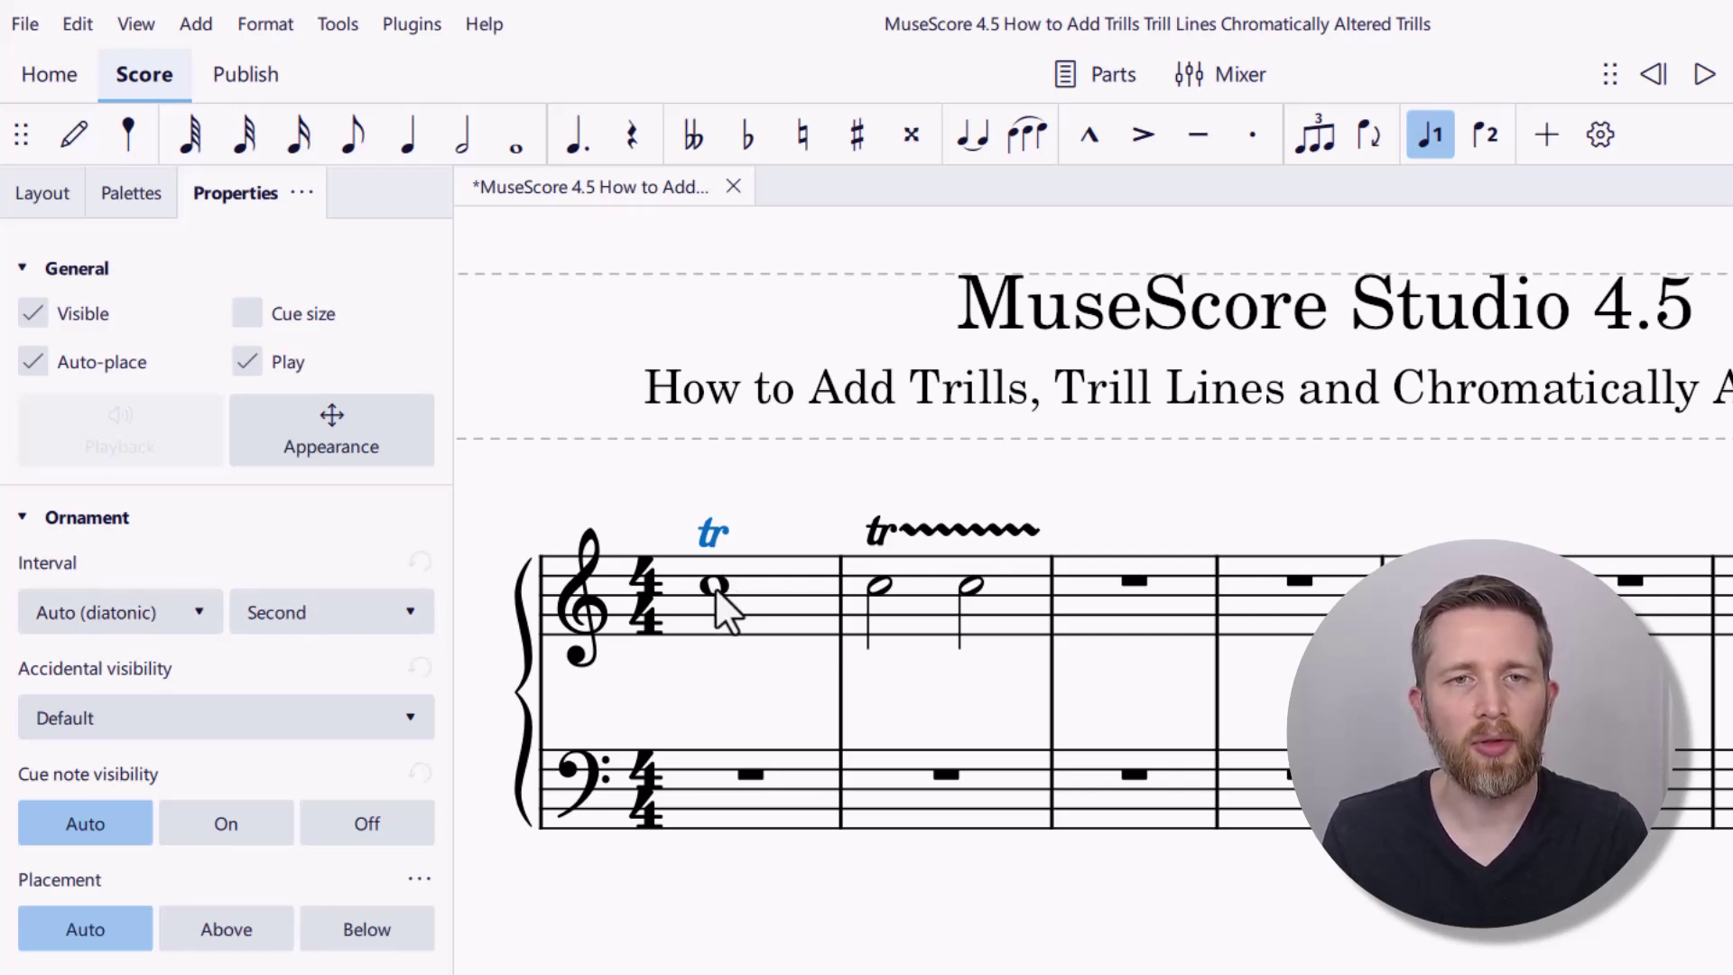
# - Try the trill interval as a Major Third, then as a Minor Second
pyautogui.click(175, 614)
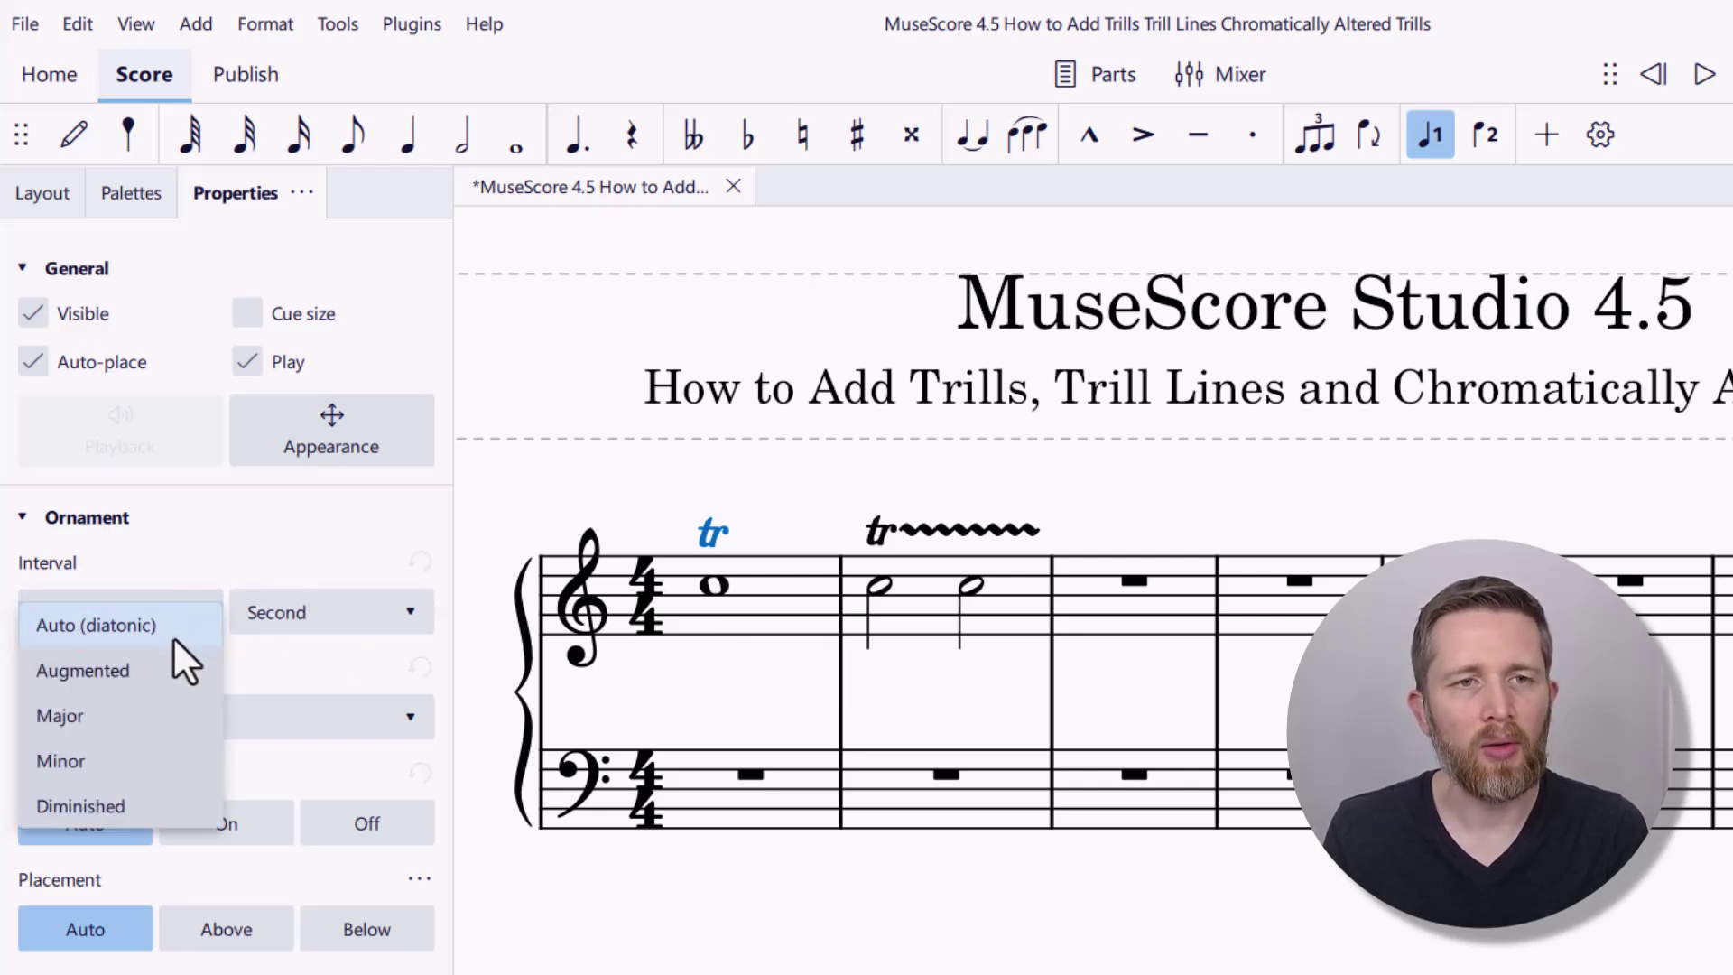
pyautogui.click(160, 713)
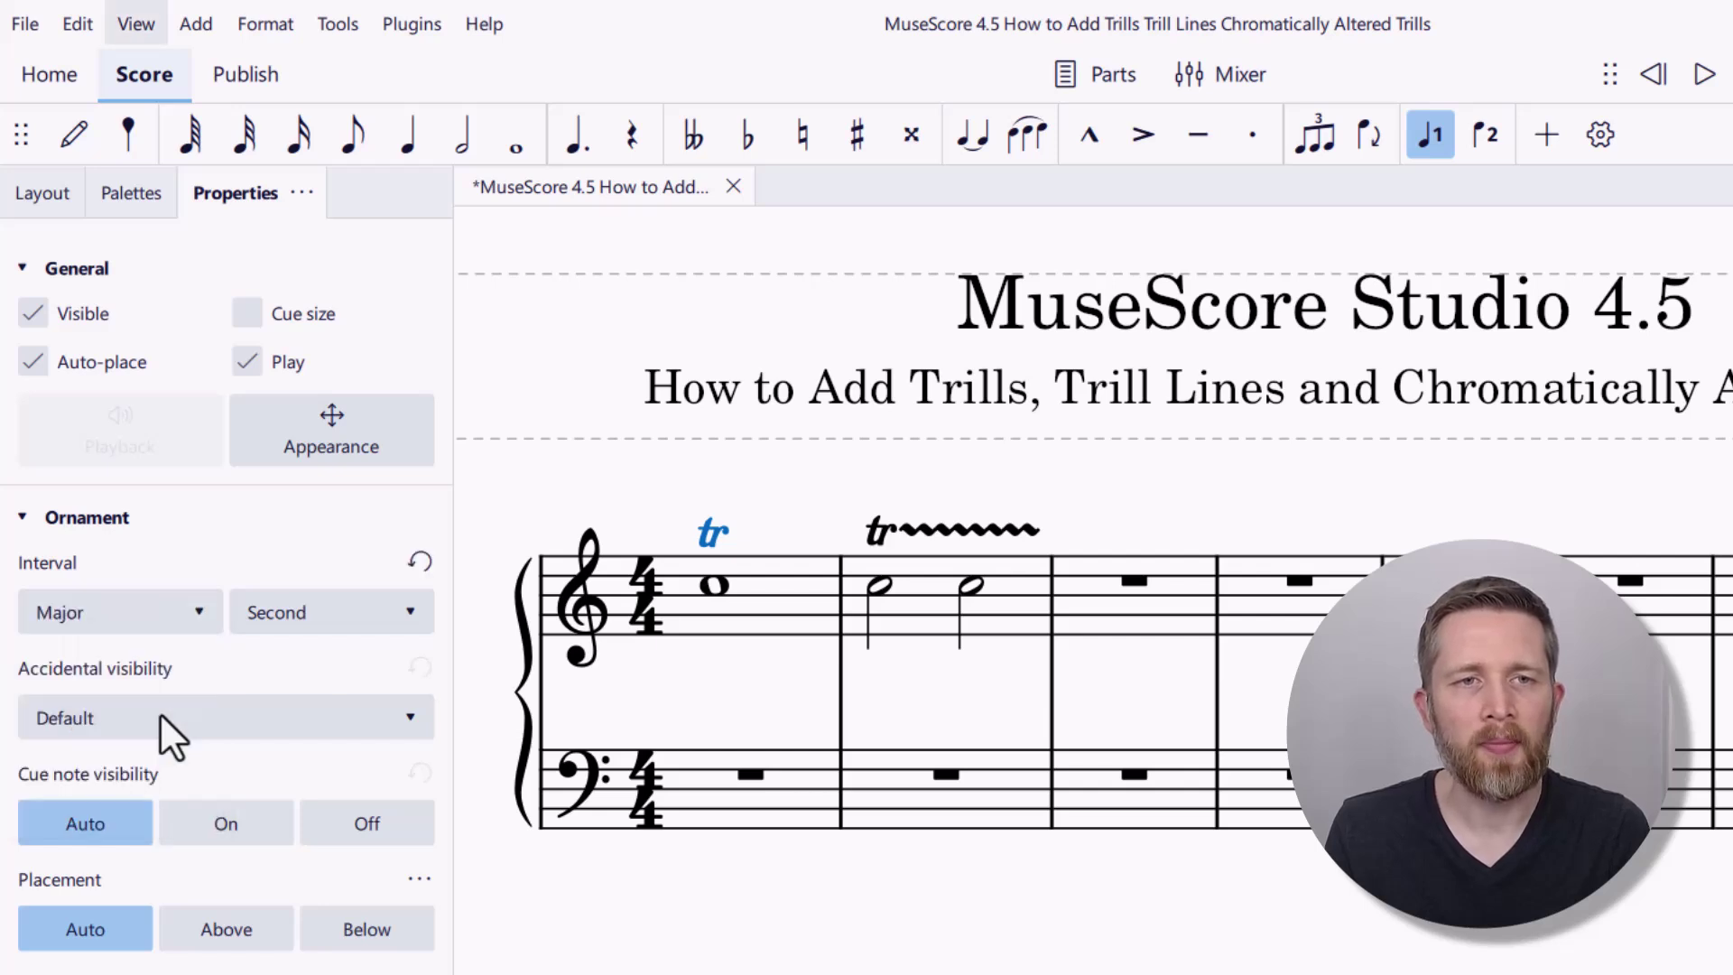
pyautogui.click(333, 612)
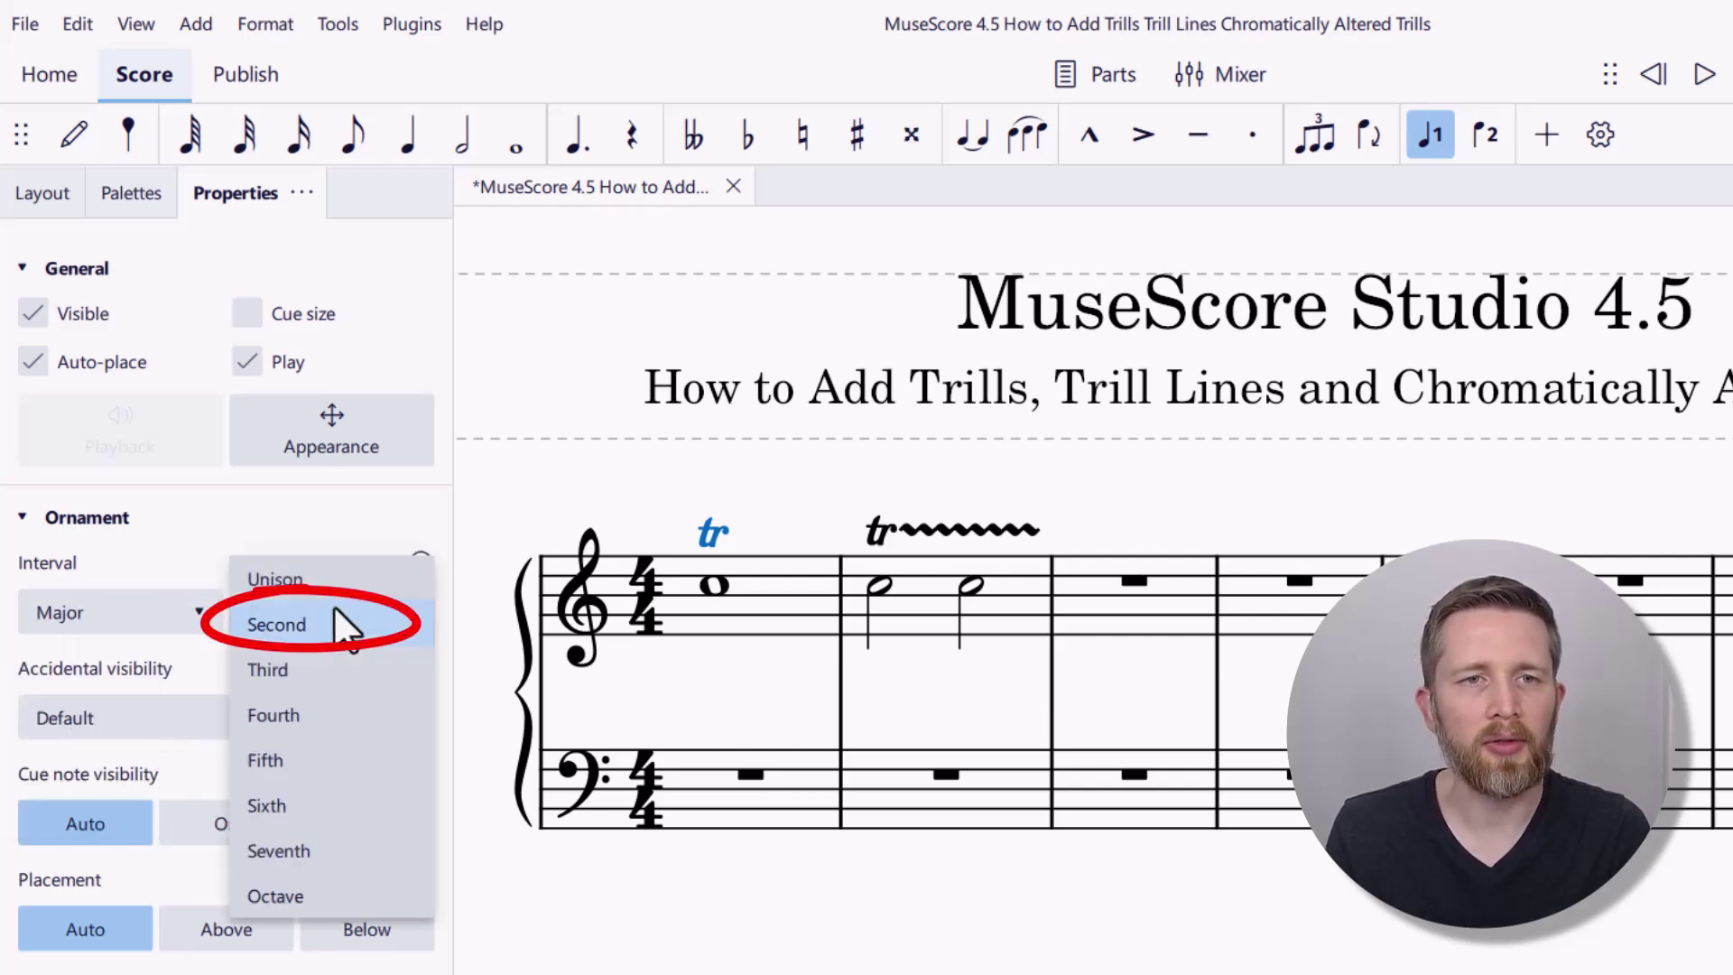
pyautogui.click(327, 665)
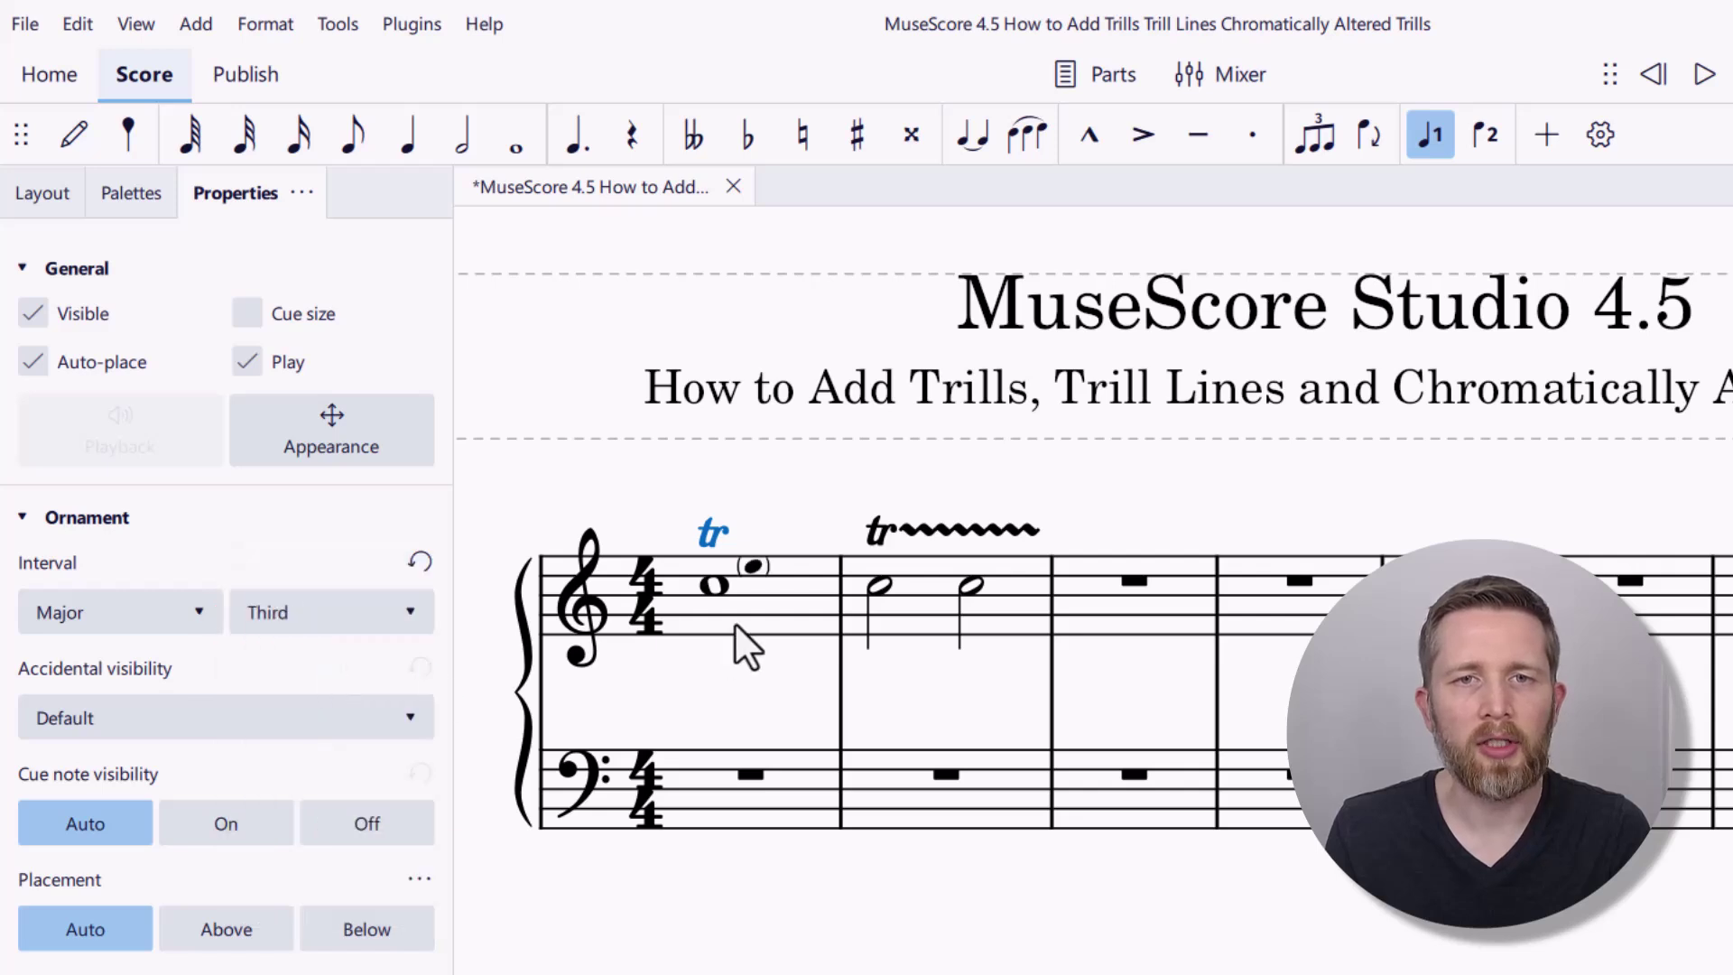
pyautogui.click(149, 614)
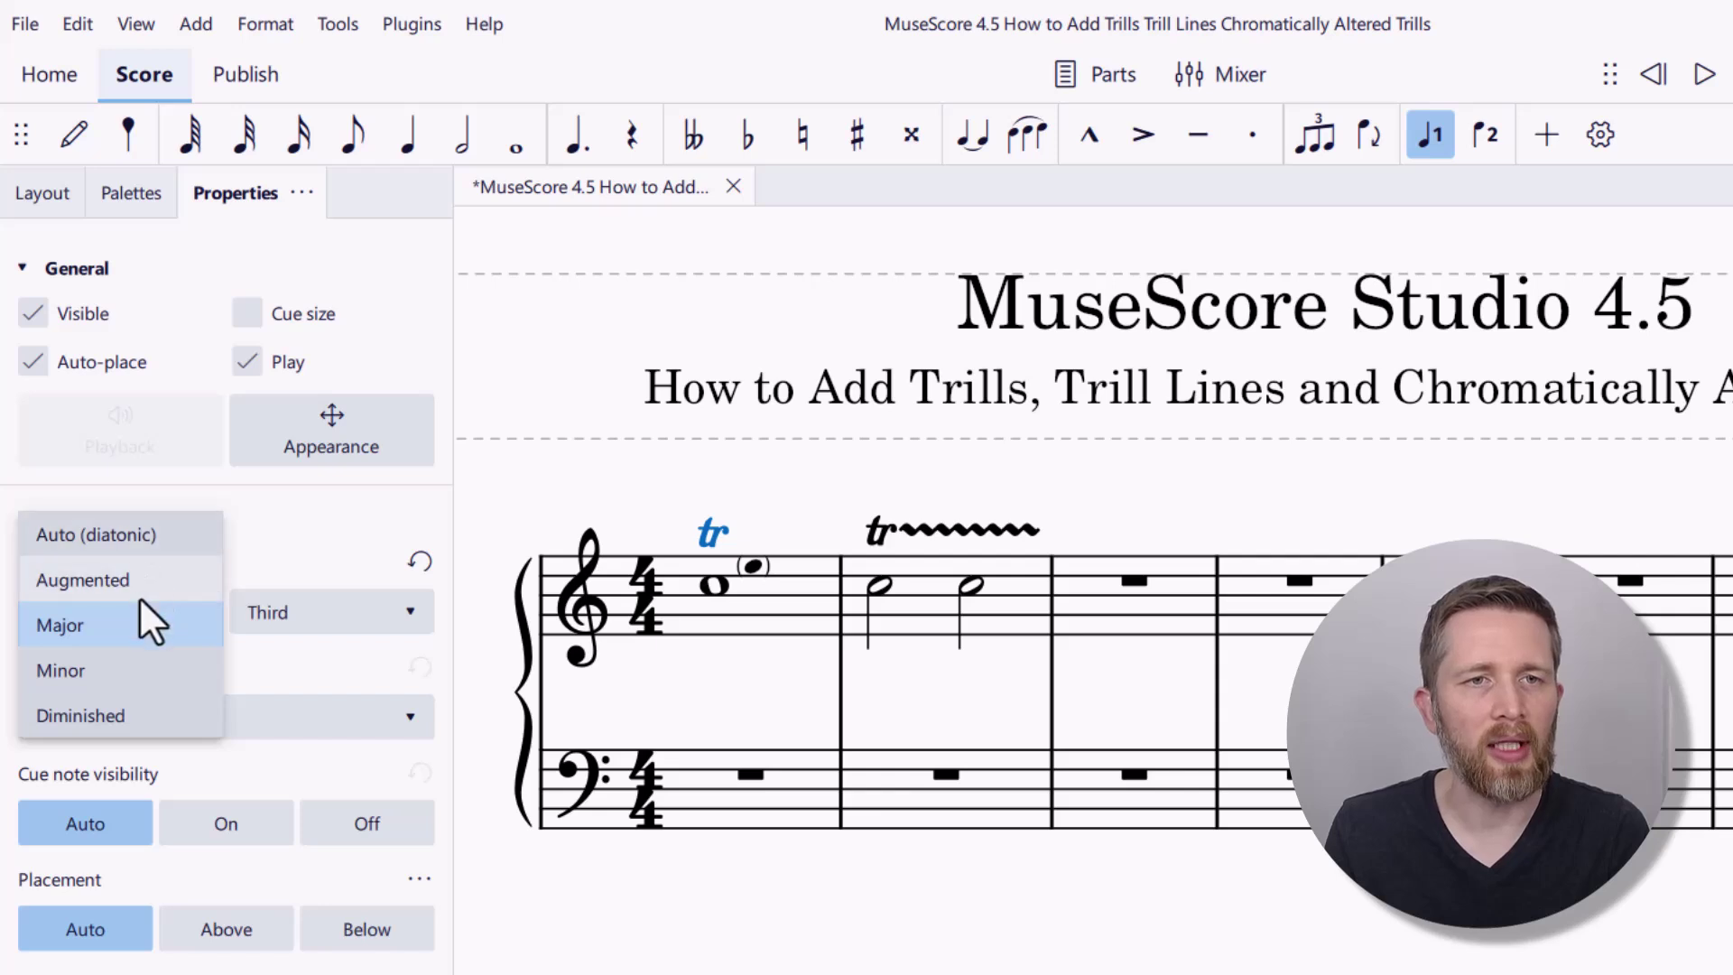
pyautogui.click(138, 668)
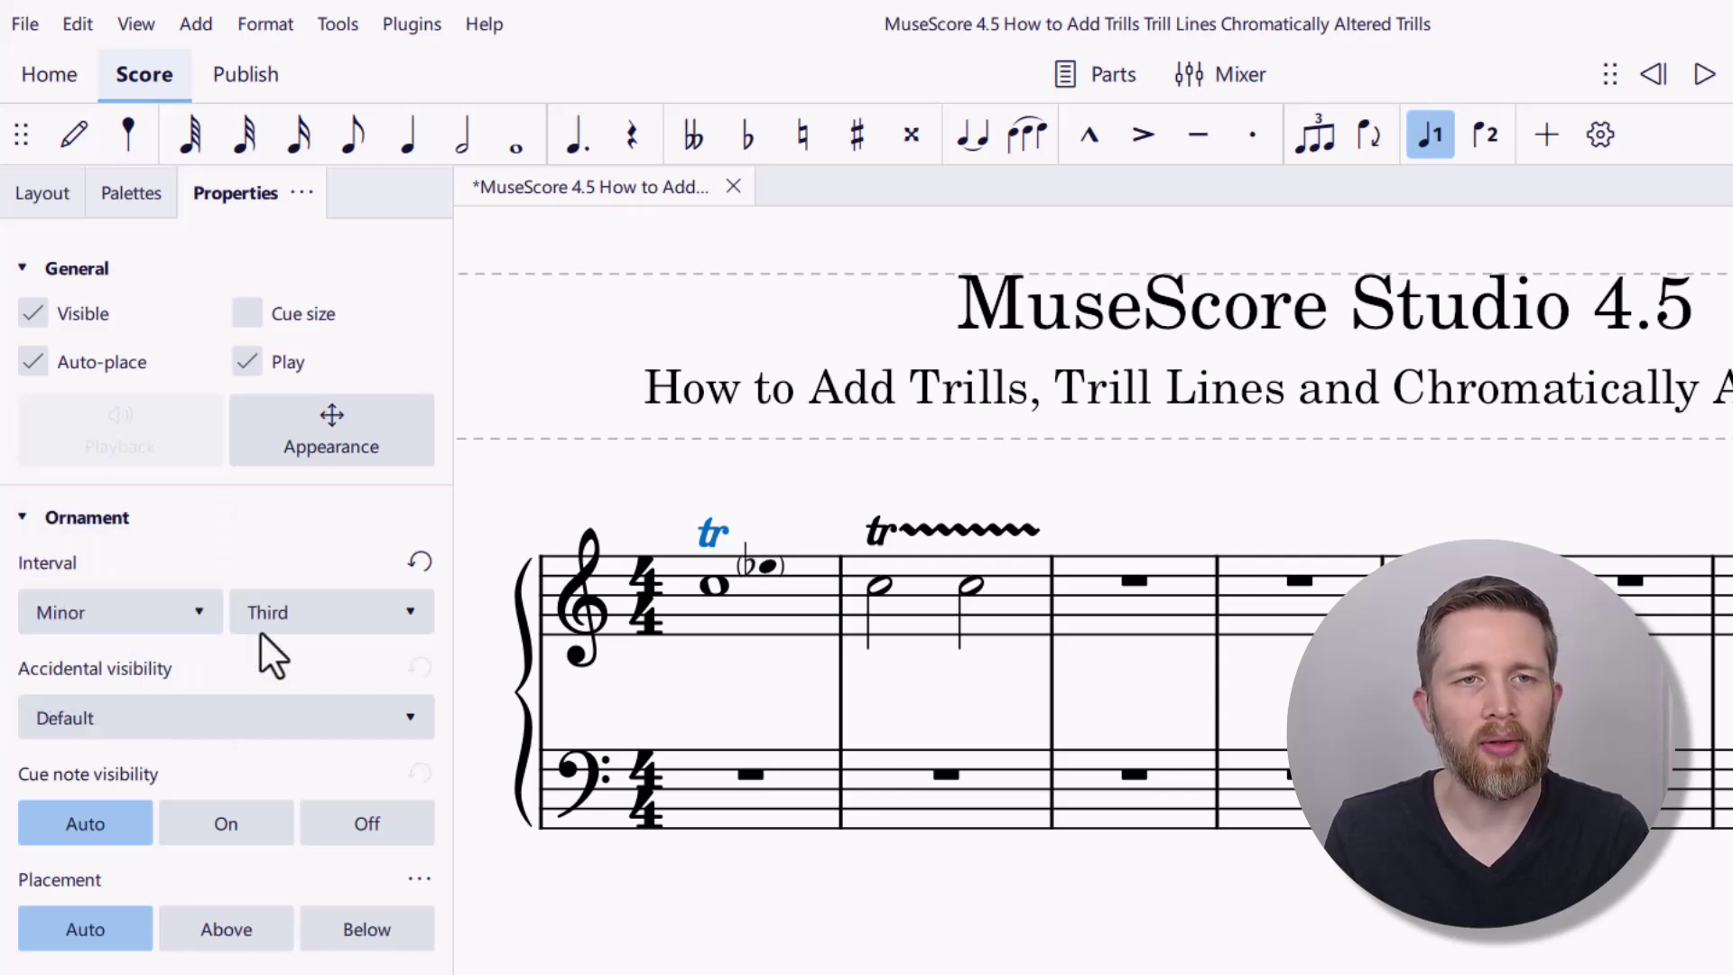
pyautogui.click(323, 611)
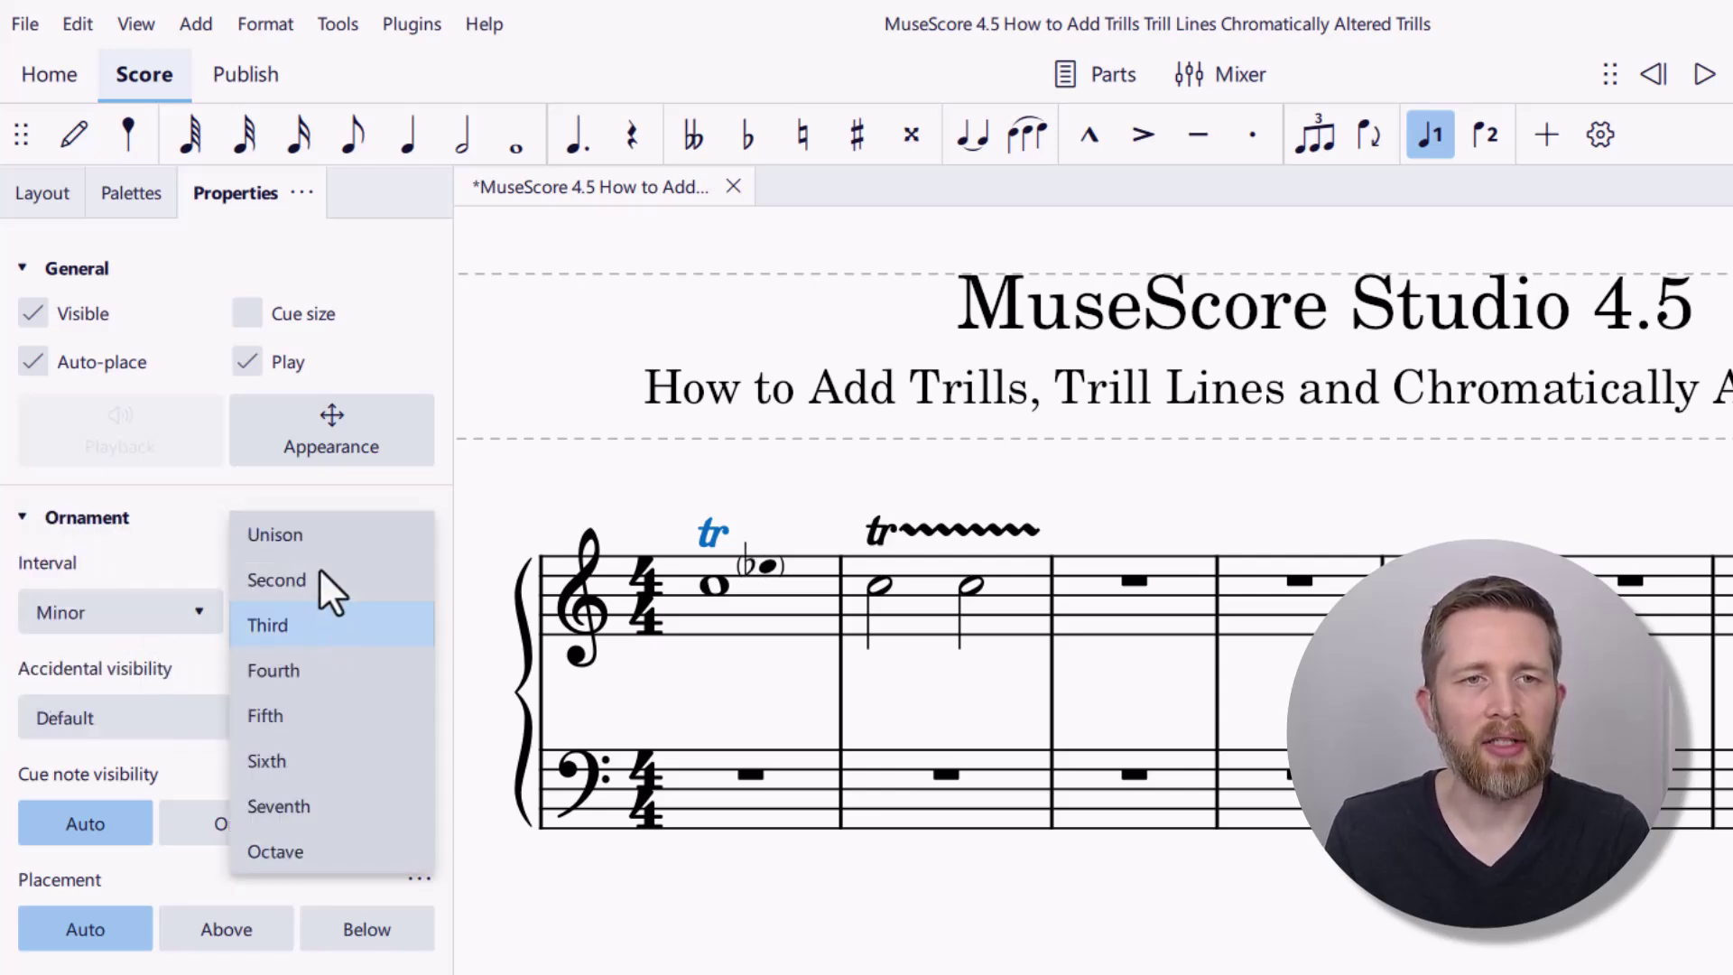
pyautogui.click(323, 572)
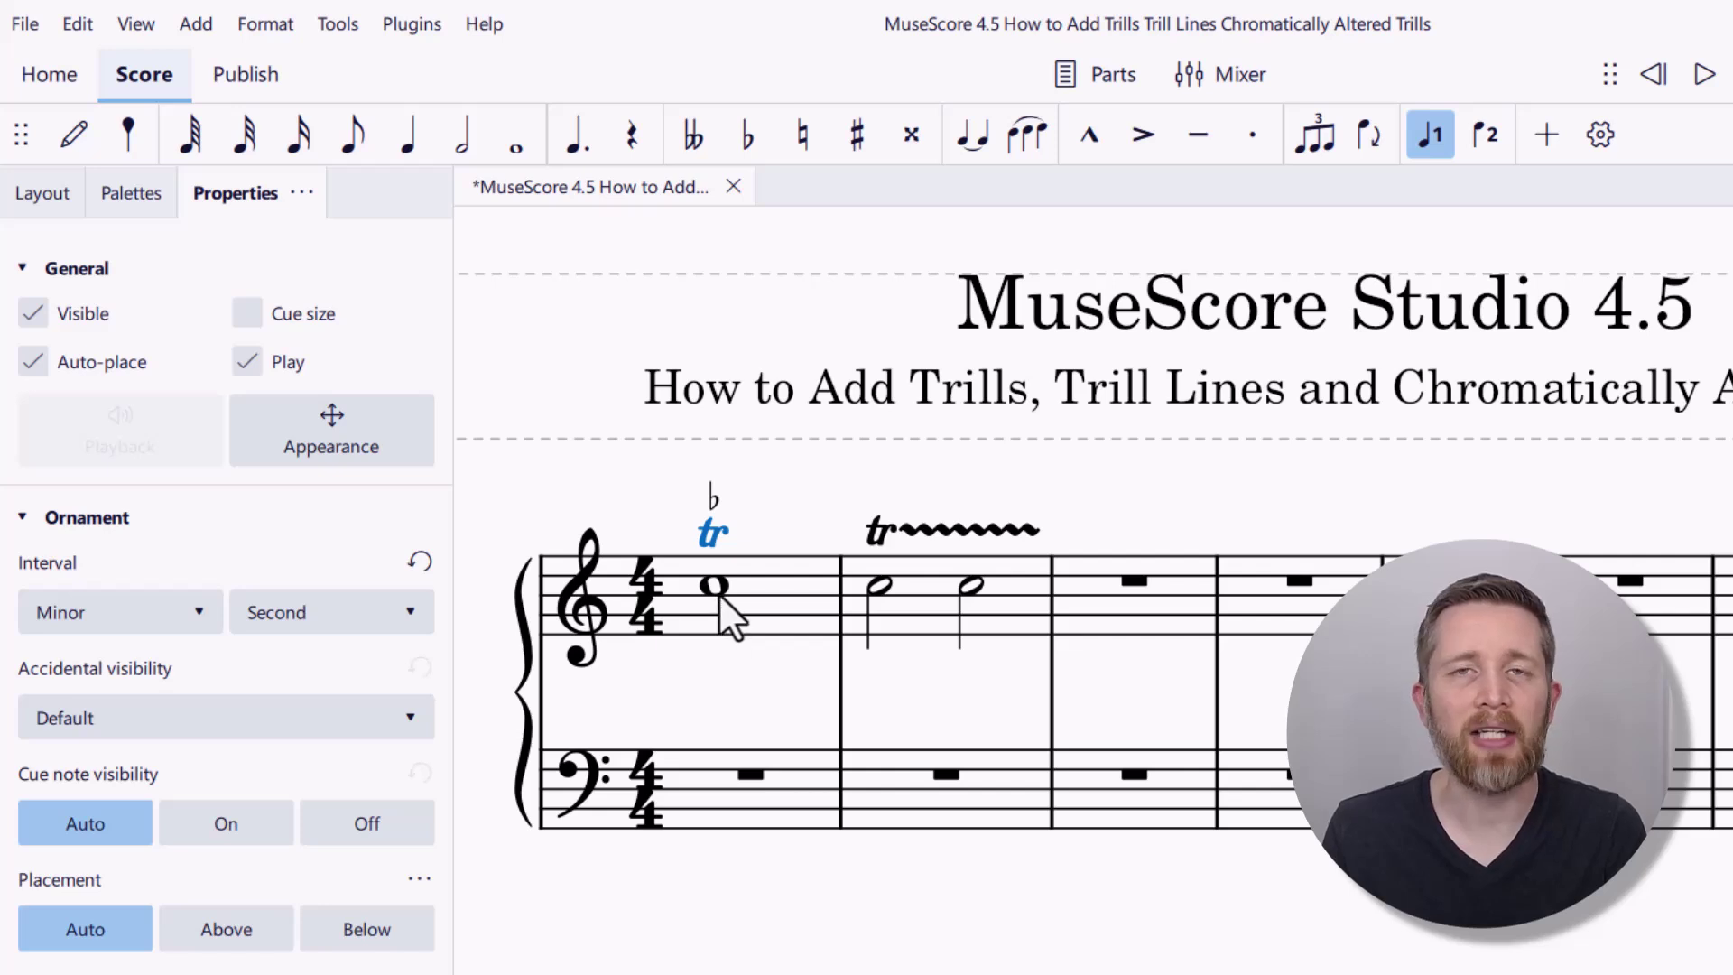
# - Play back the score, then change the trill interval to a Perfect Fifth and deselect it
pyautogui.click(1706, 77)
pyautogui.click(1706, 78)
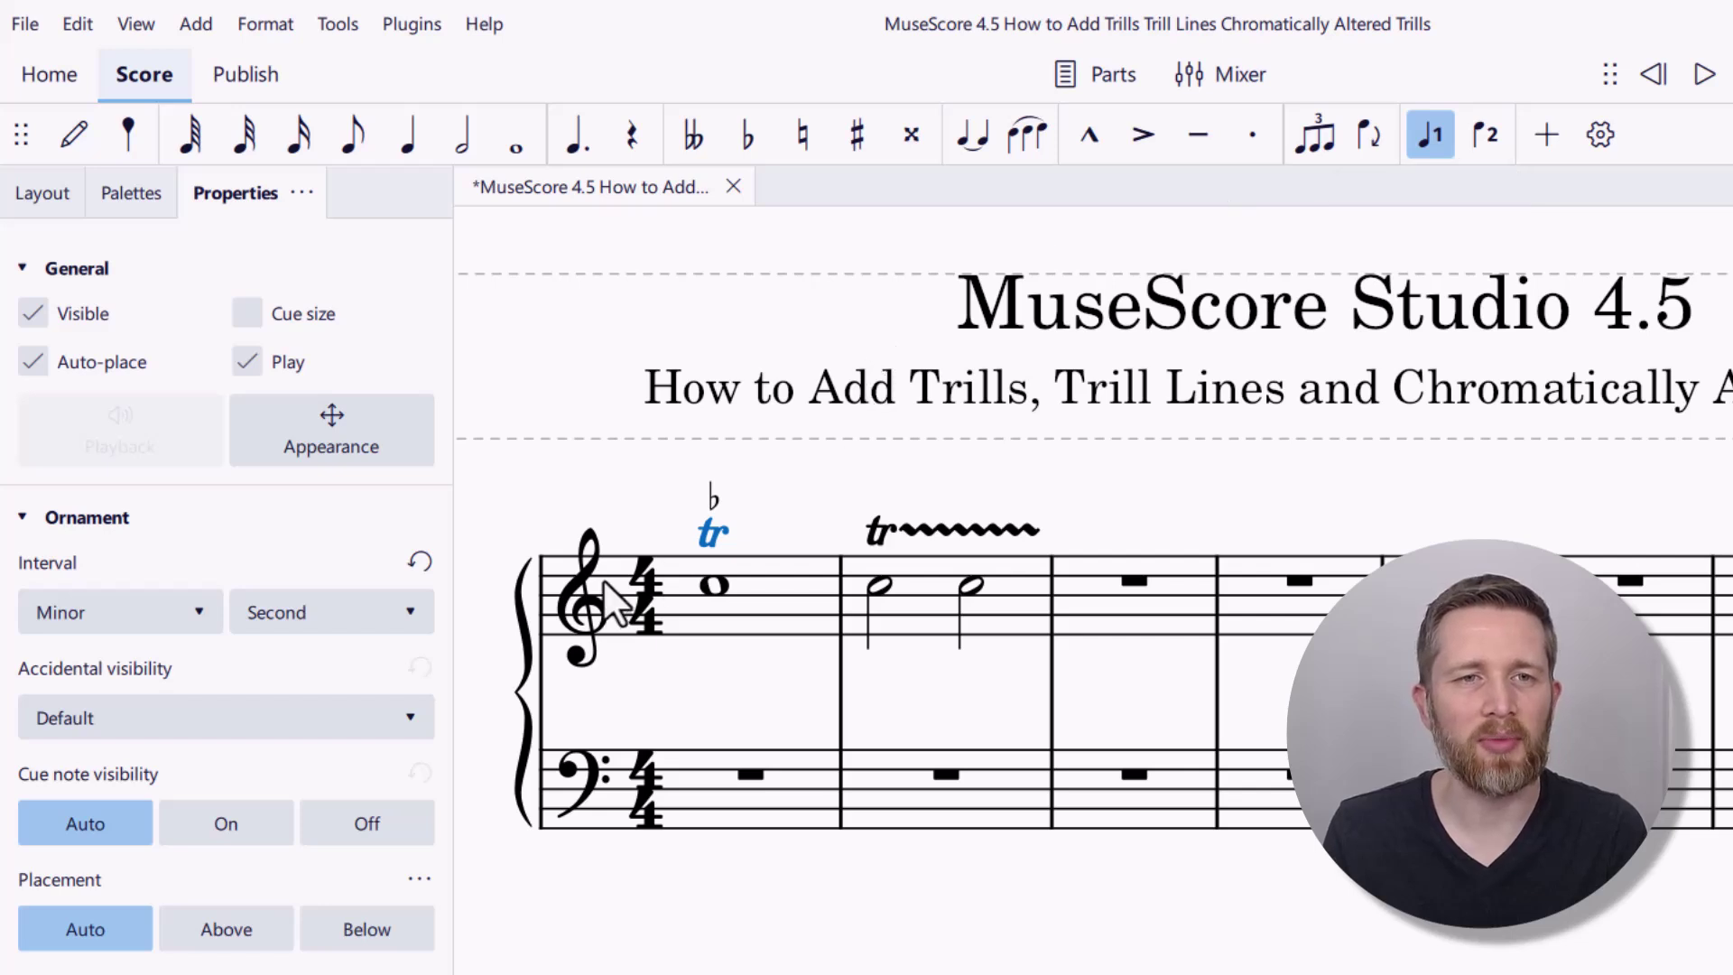
pyautogui.click(309, 610)
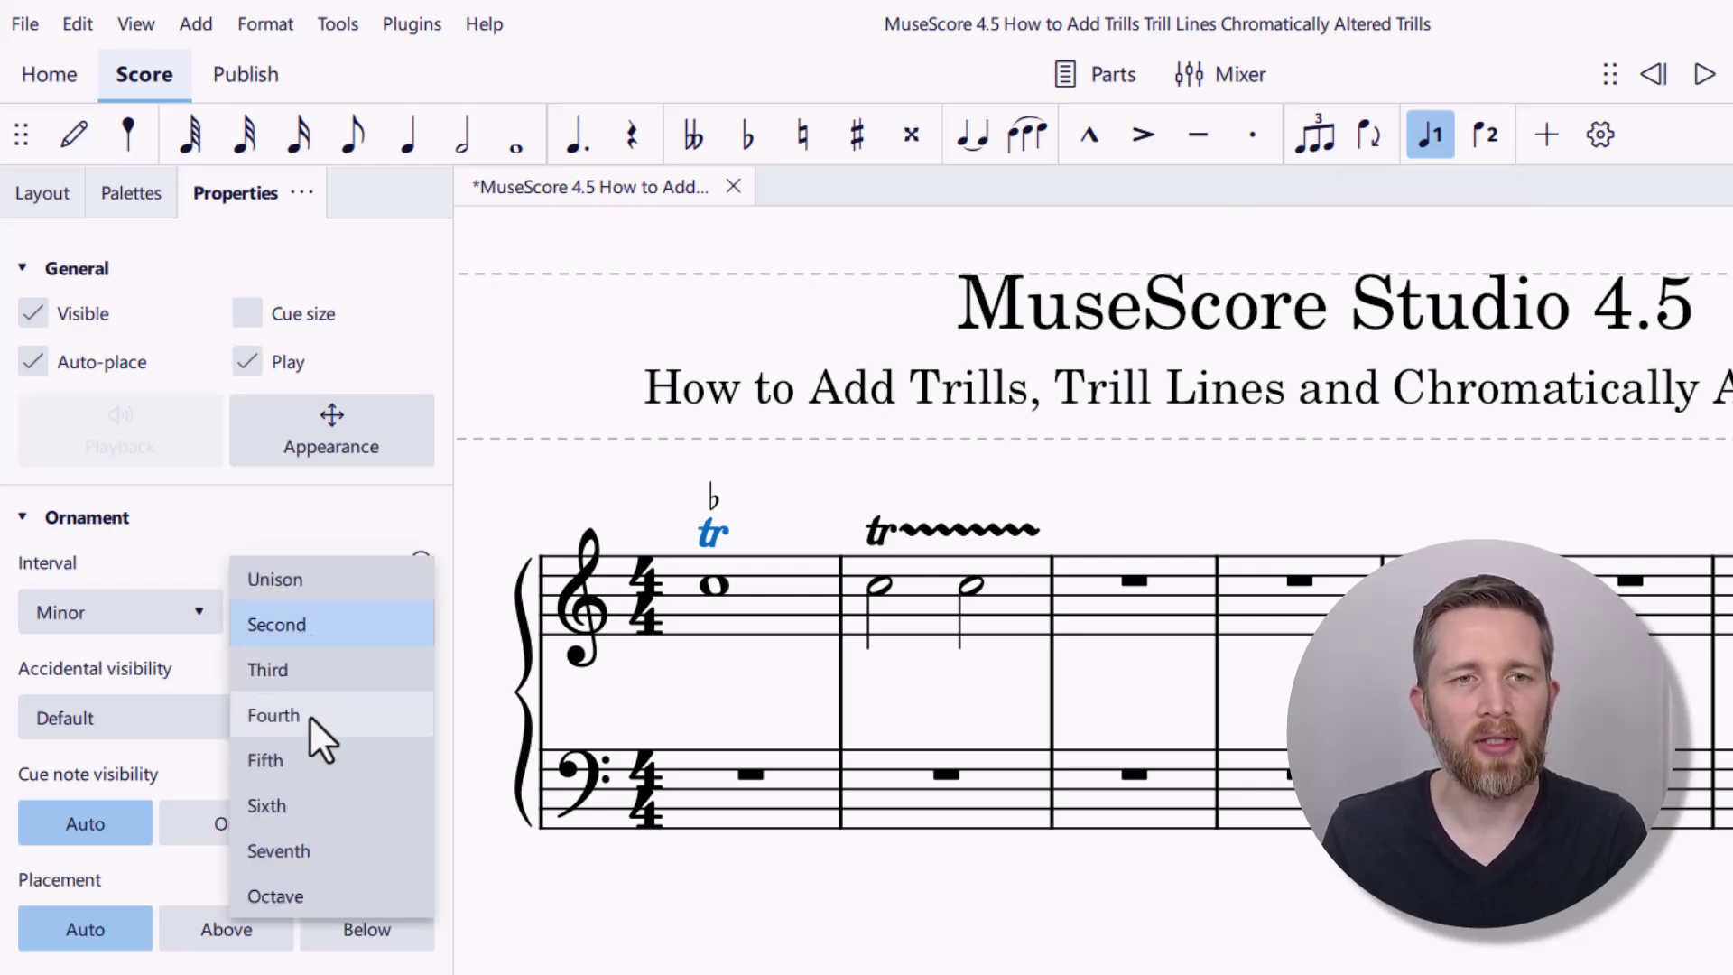
pyautogui.click(314, 762)
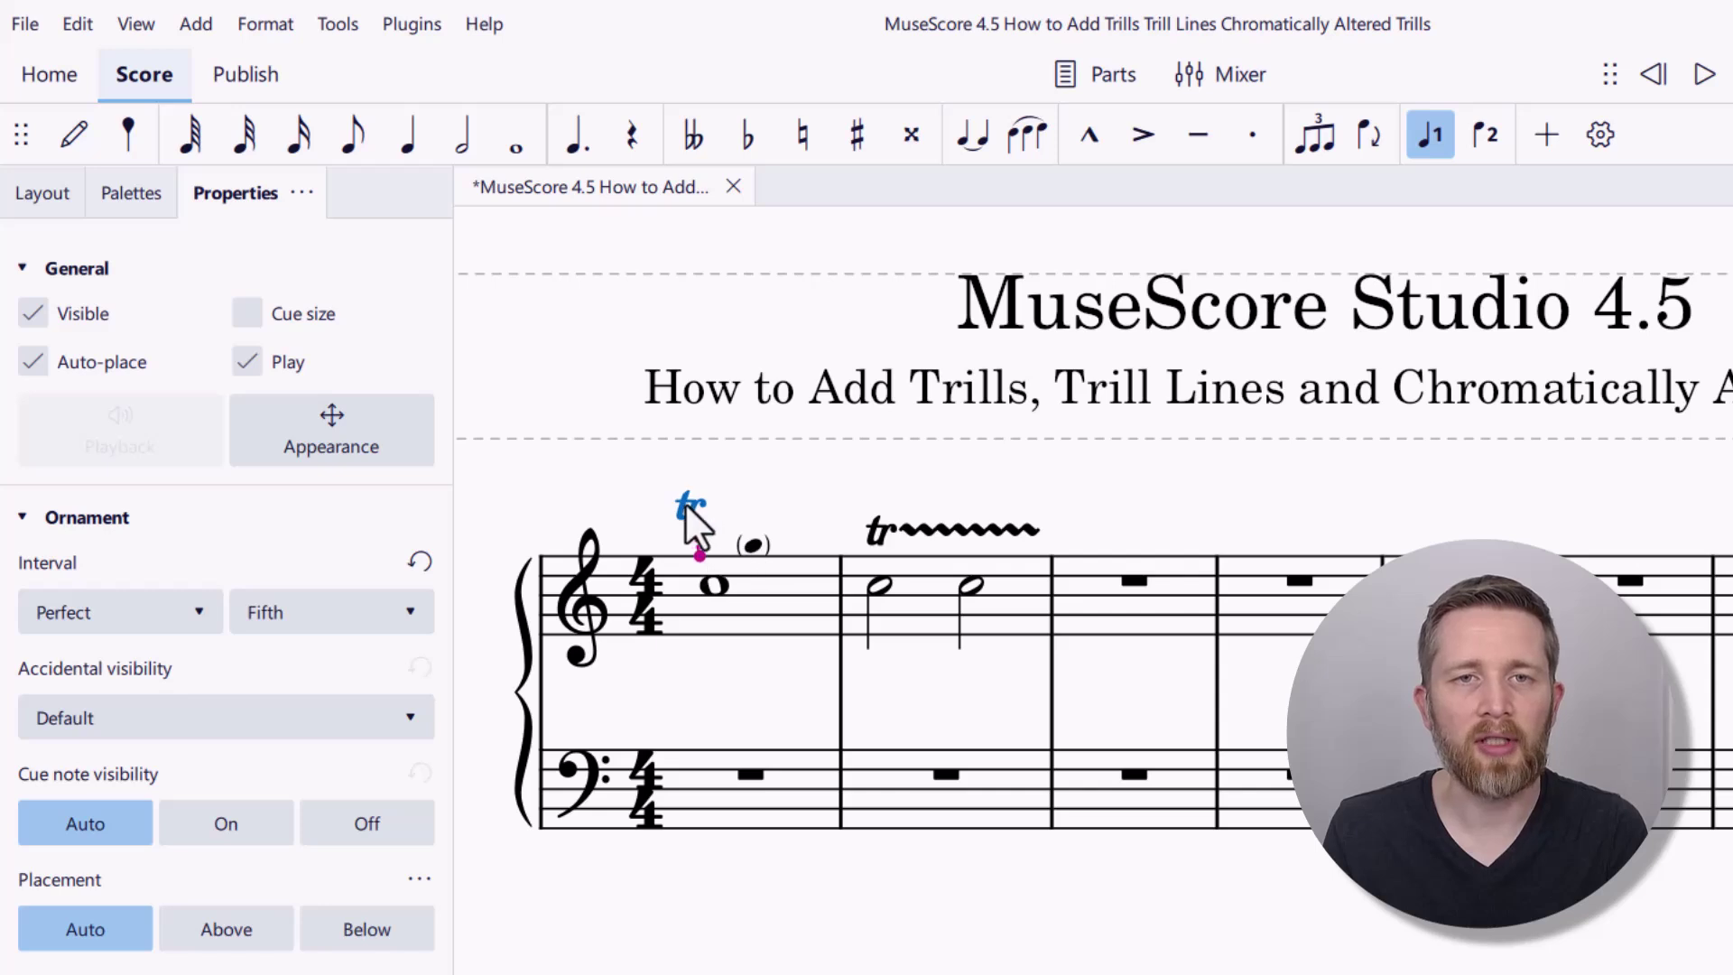
pyautogui.press('Escape')
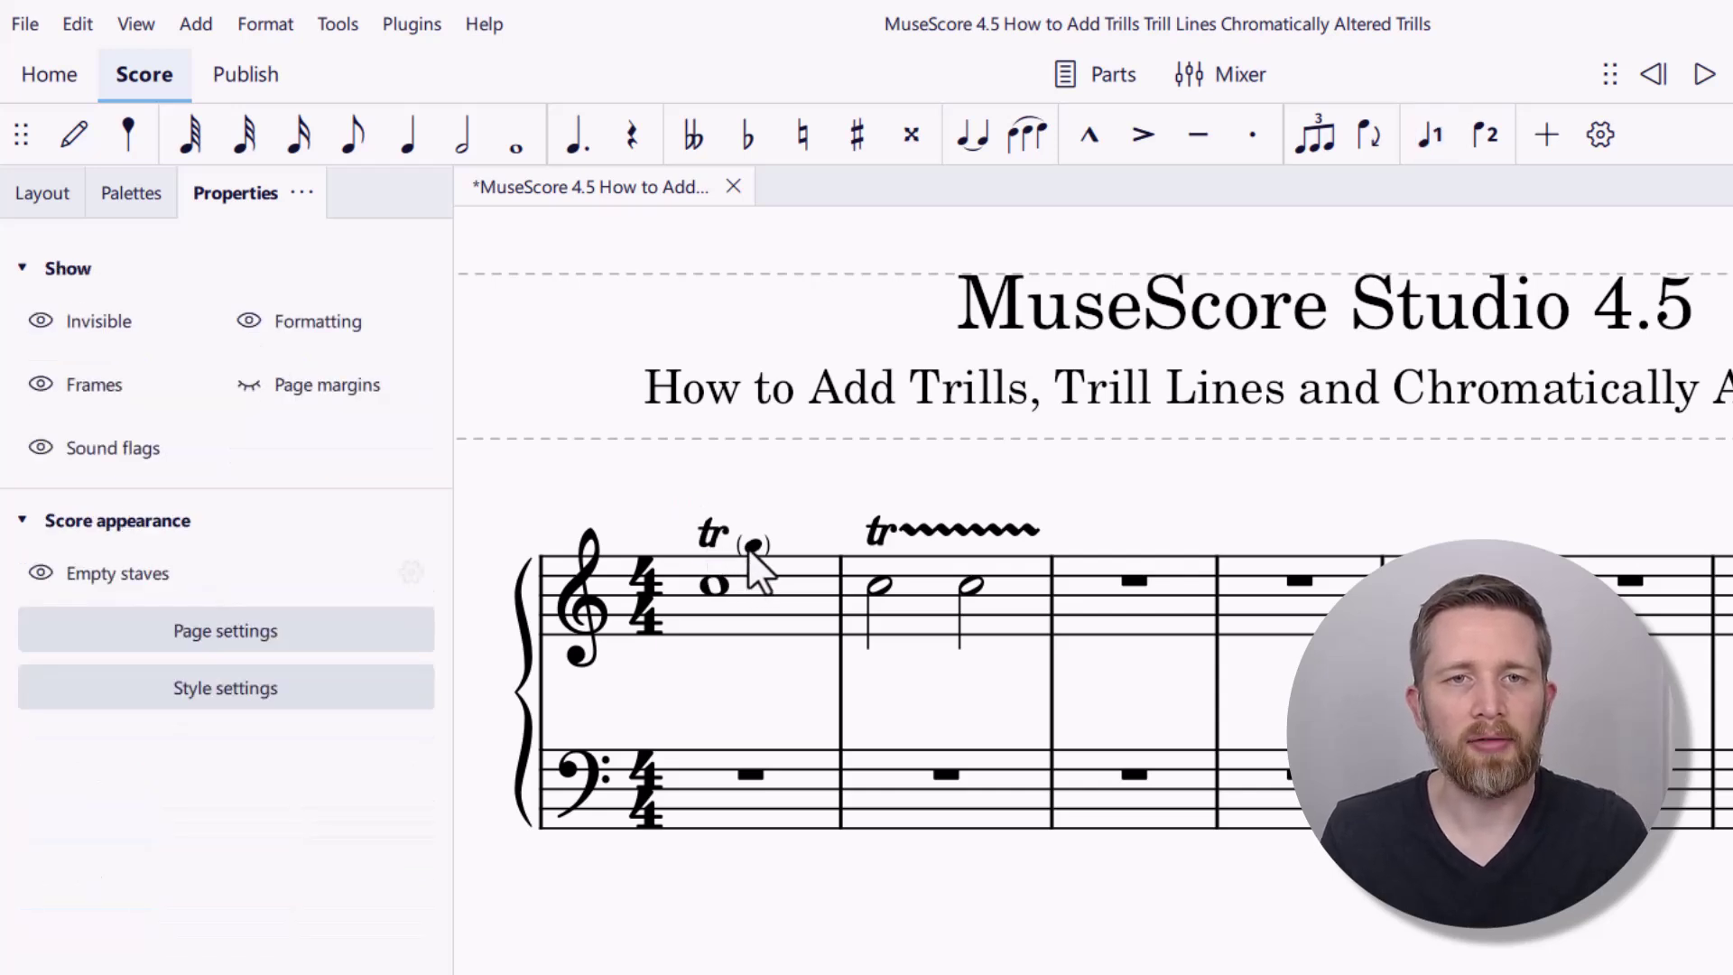
pyautogui.click(752, 545)
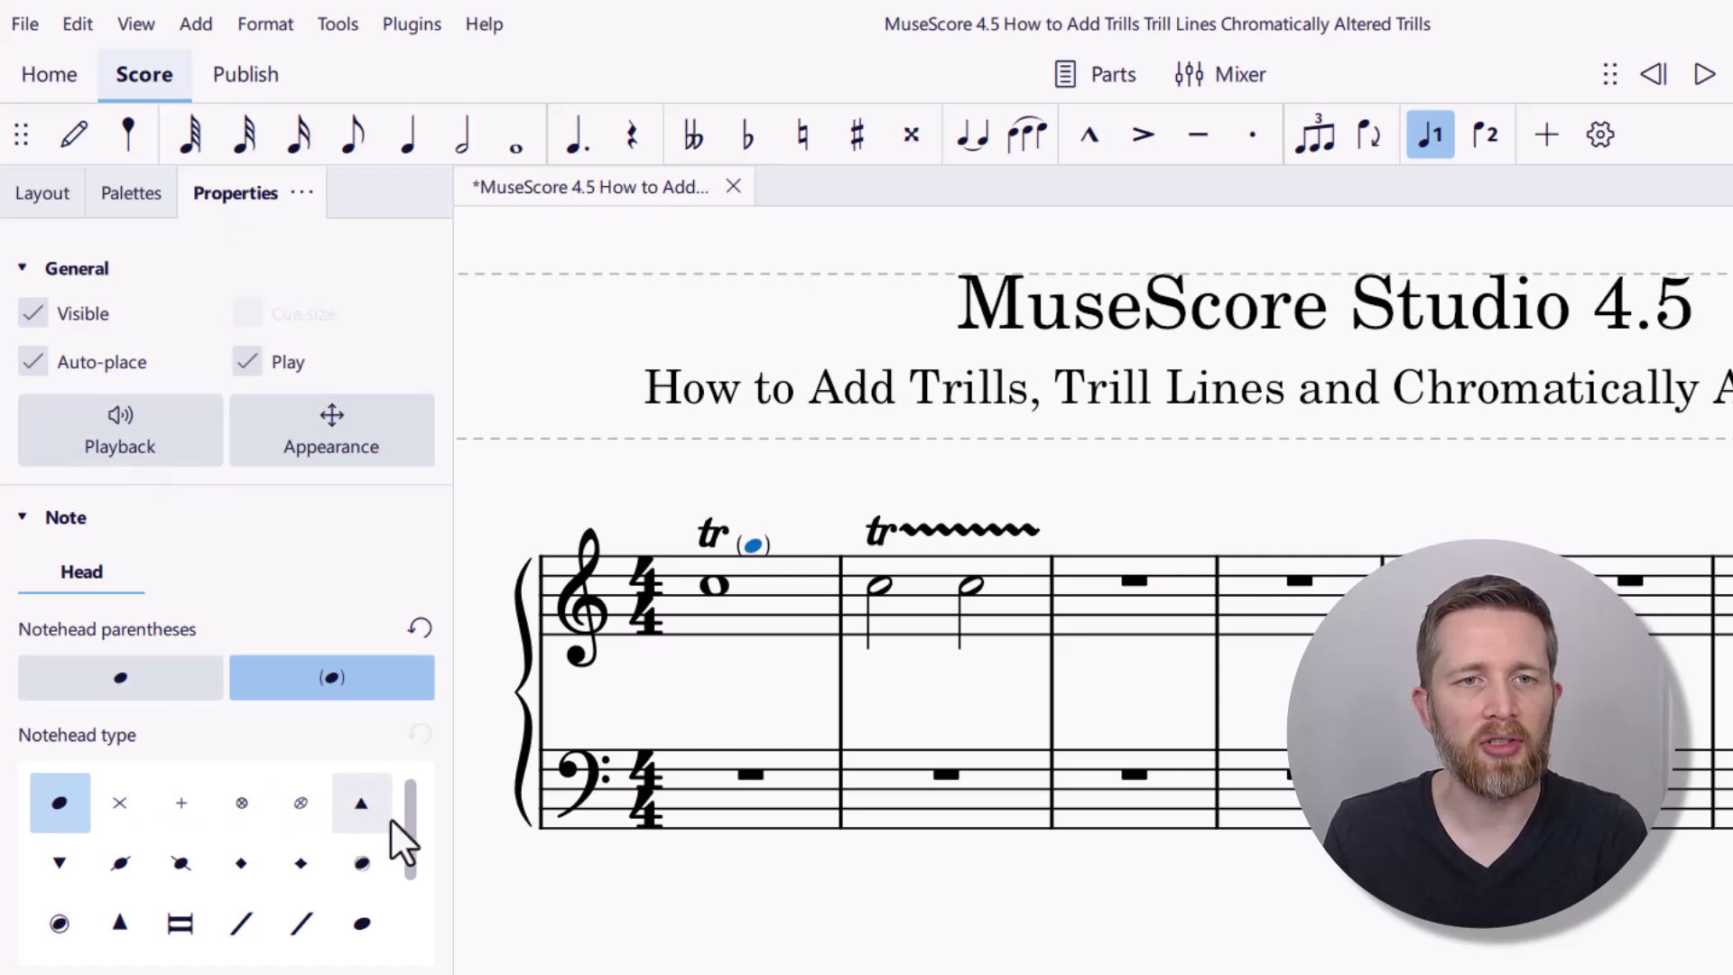
pyautogui.click(360, 794)
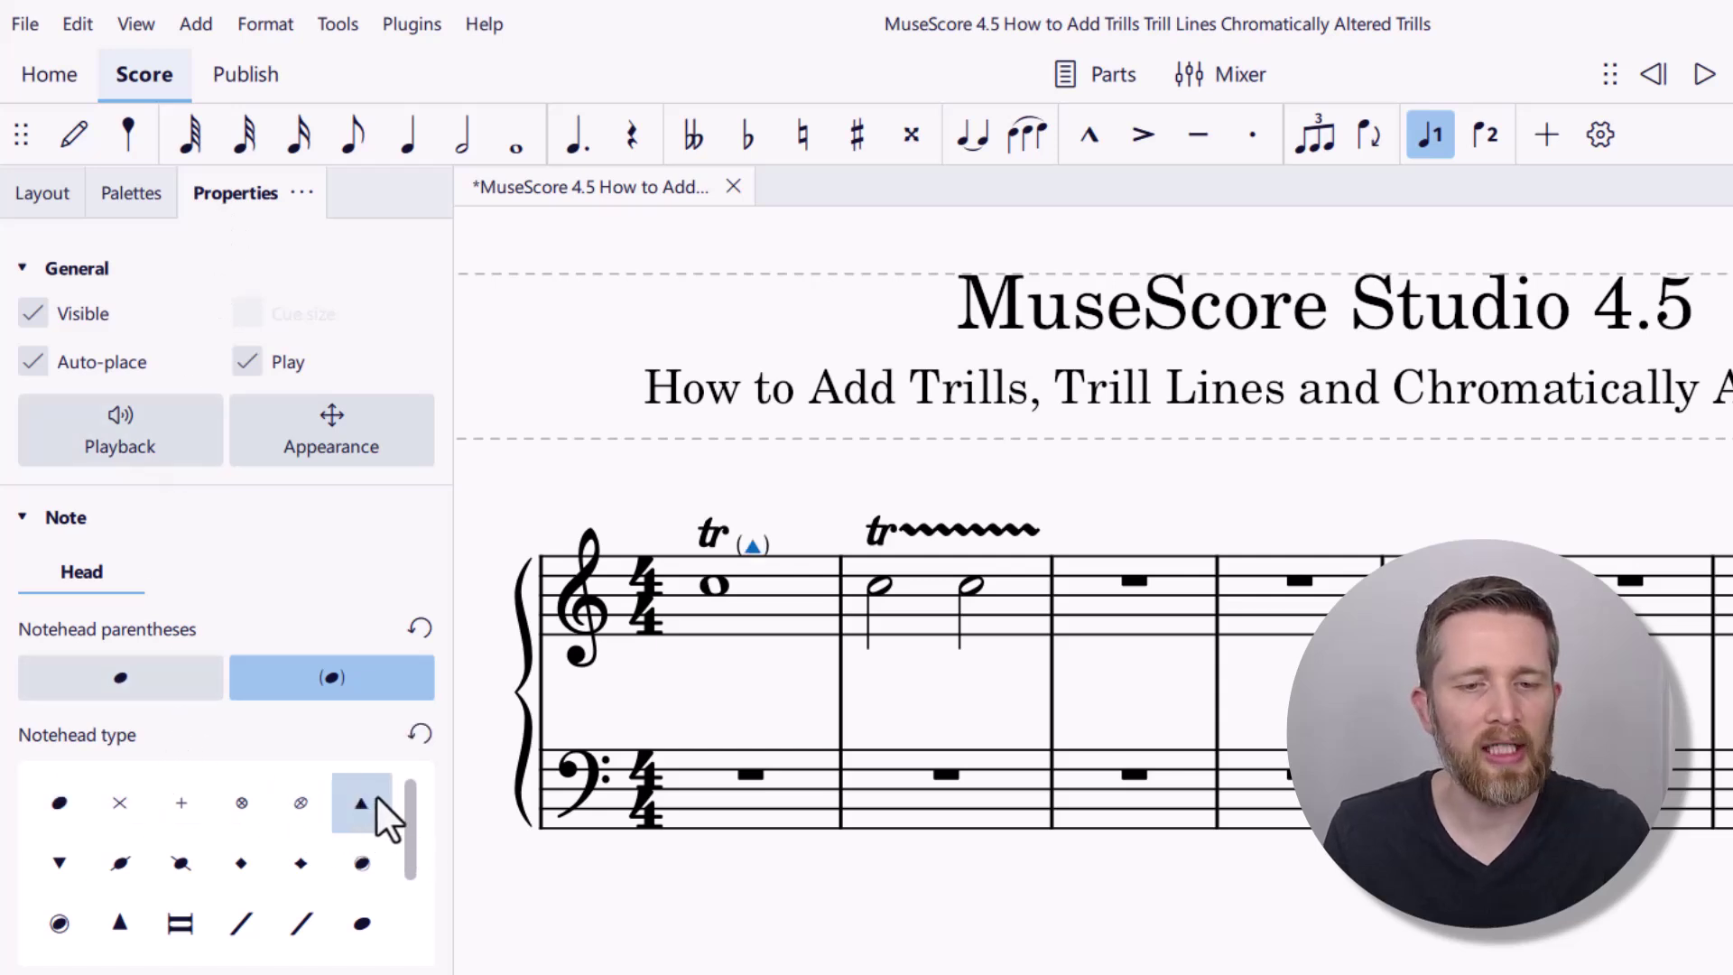
pyautogui.moveTo(408, 805); pyautogui.dragTo(411, 886)
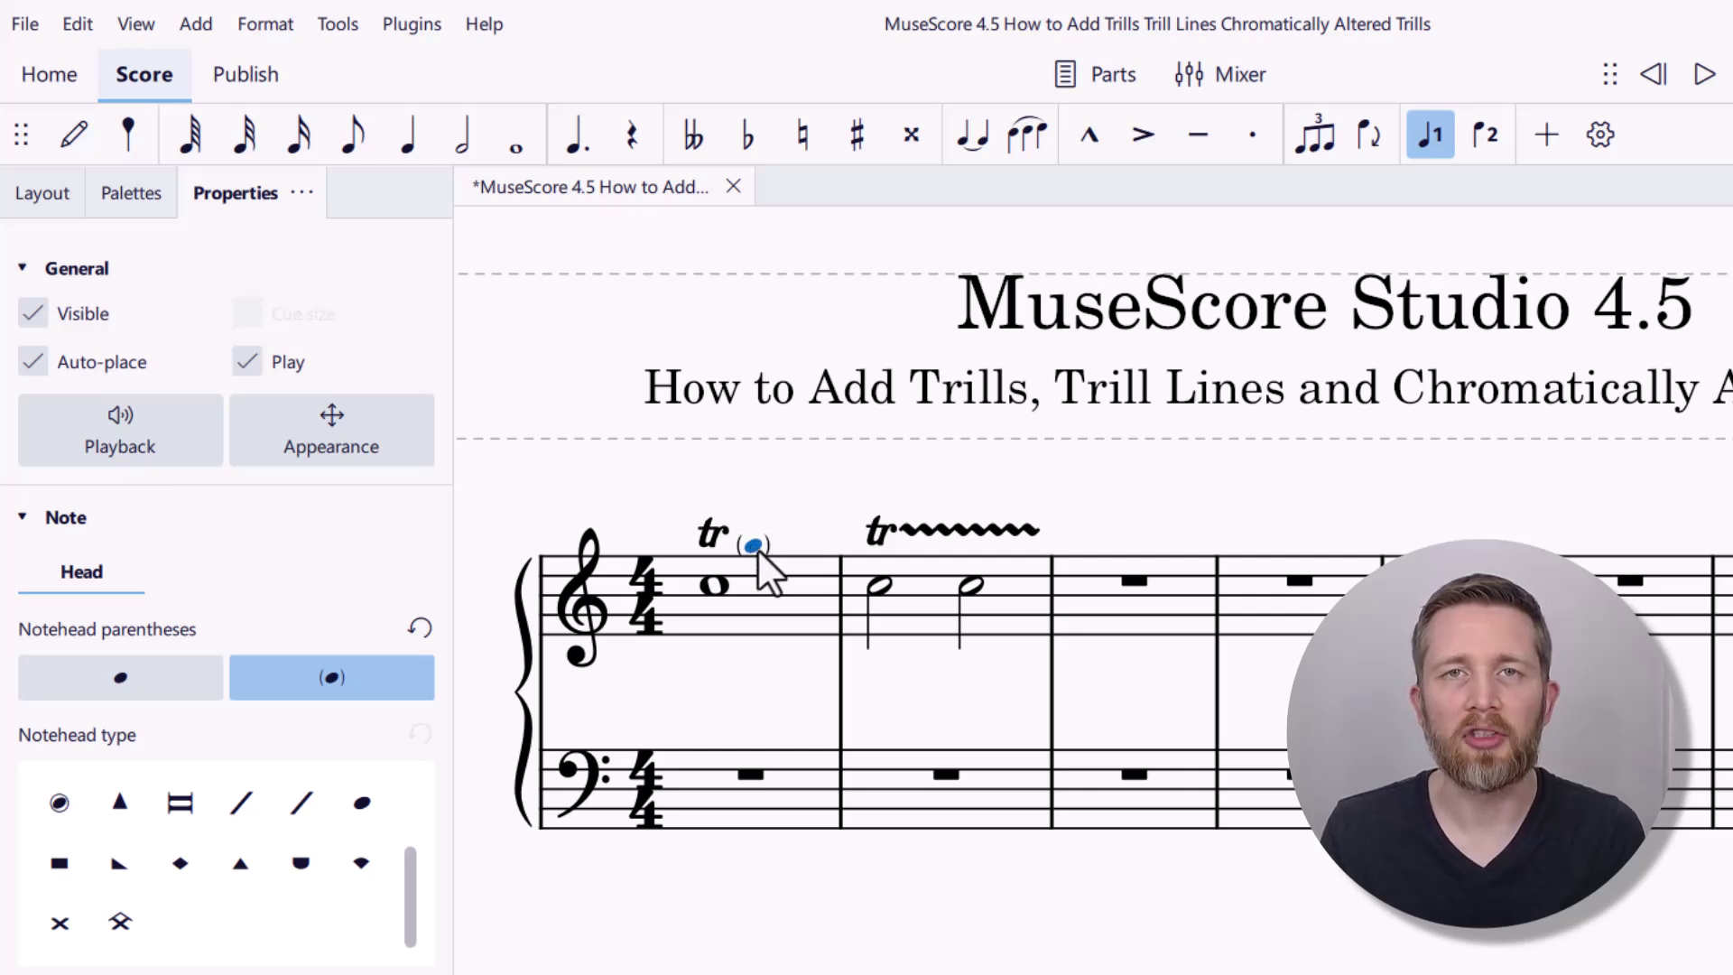
pyautogui.click(709, 536)
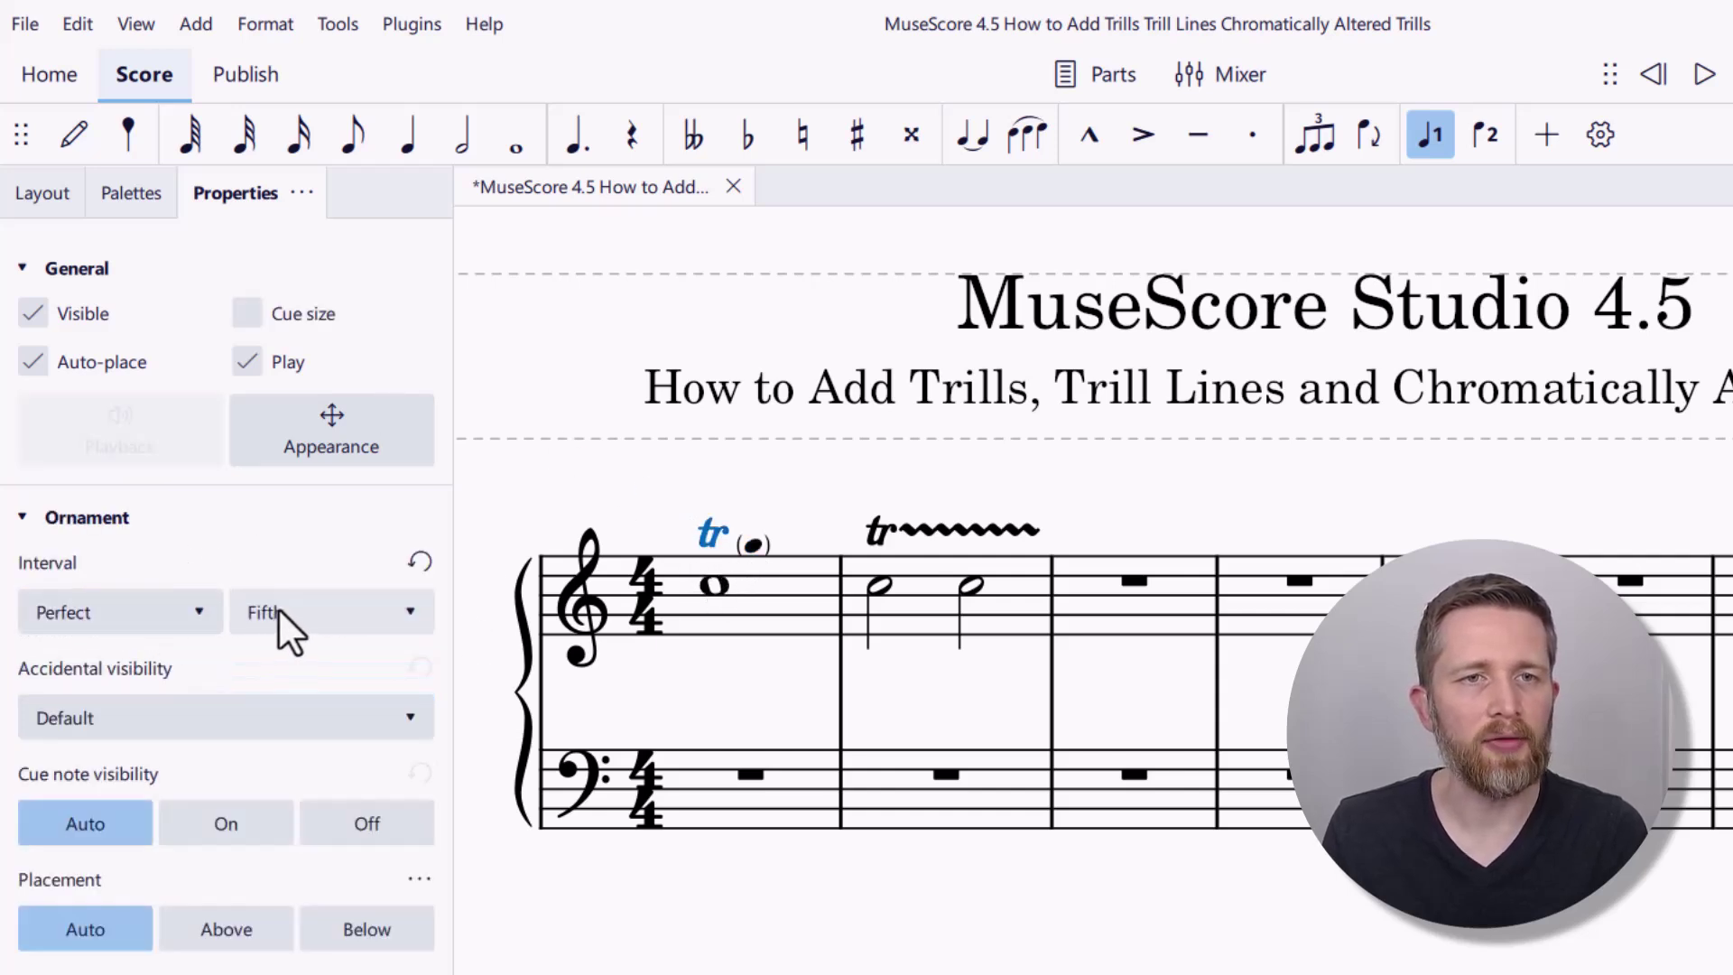
# - Set the bar-one trill's interval to Augmented Second and open its accidental visibility options
pyautogui.click(155, 627)
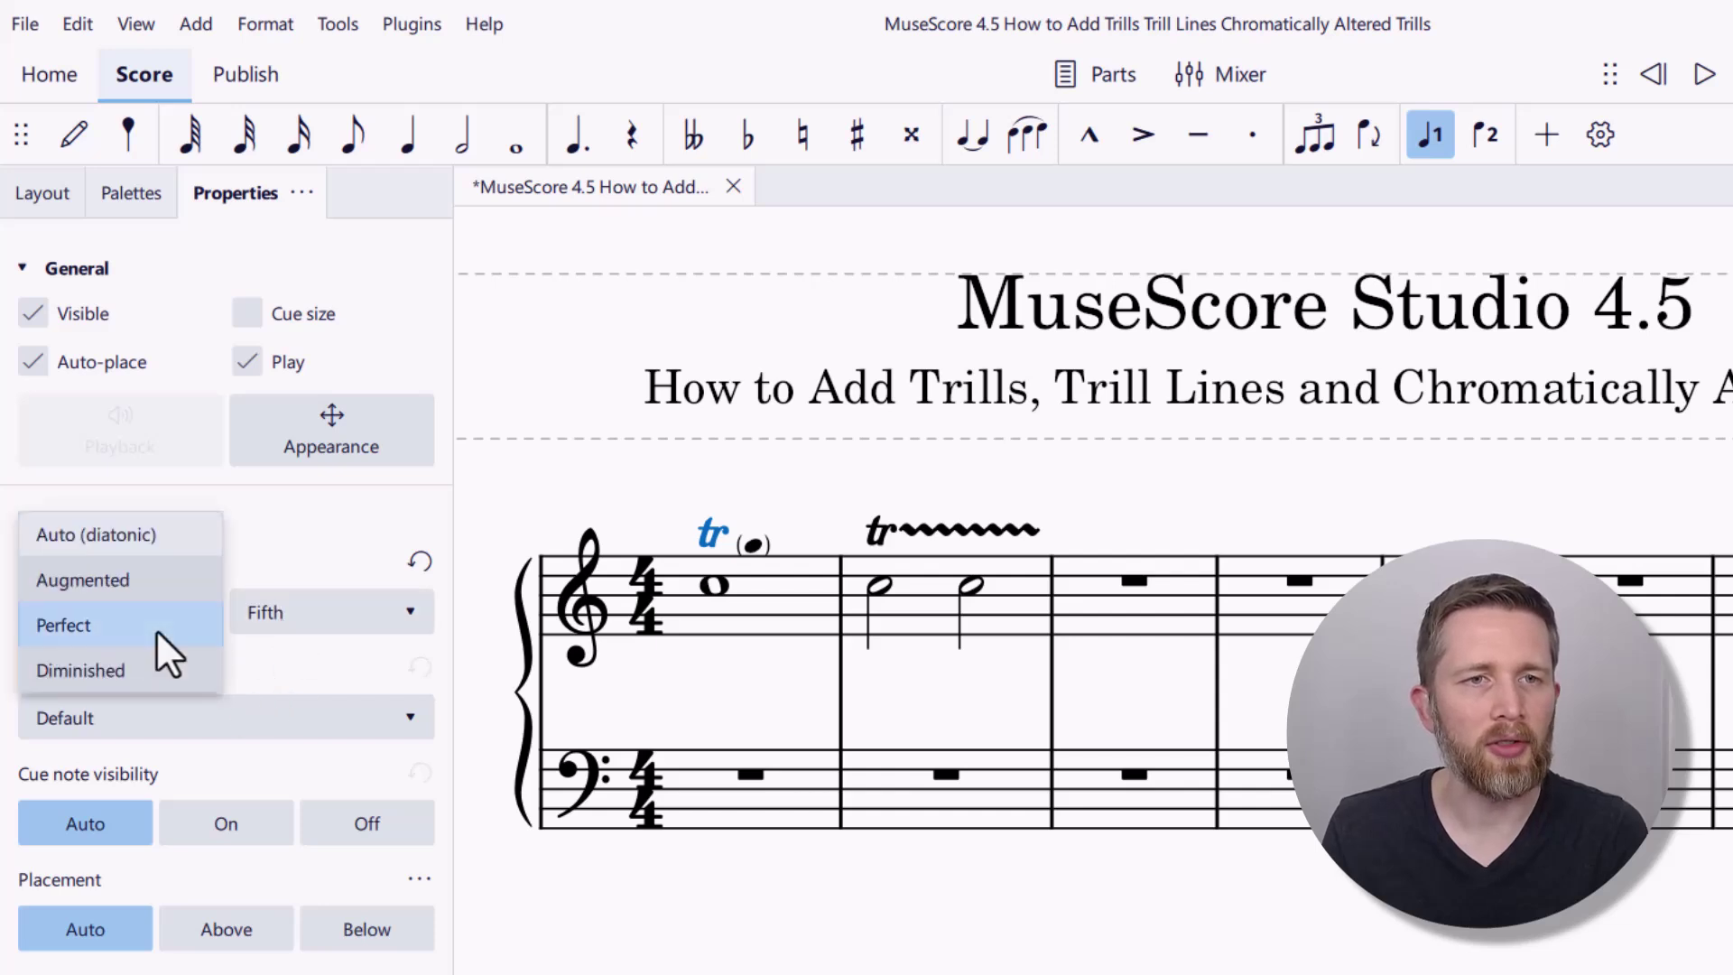
pyautogui.click(126, 582)
pyautogui.click(280, 614)
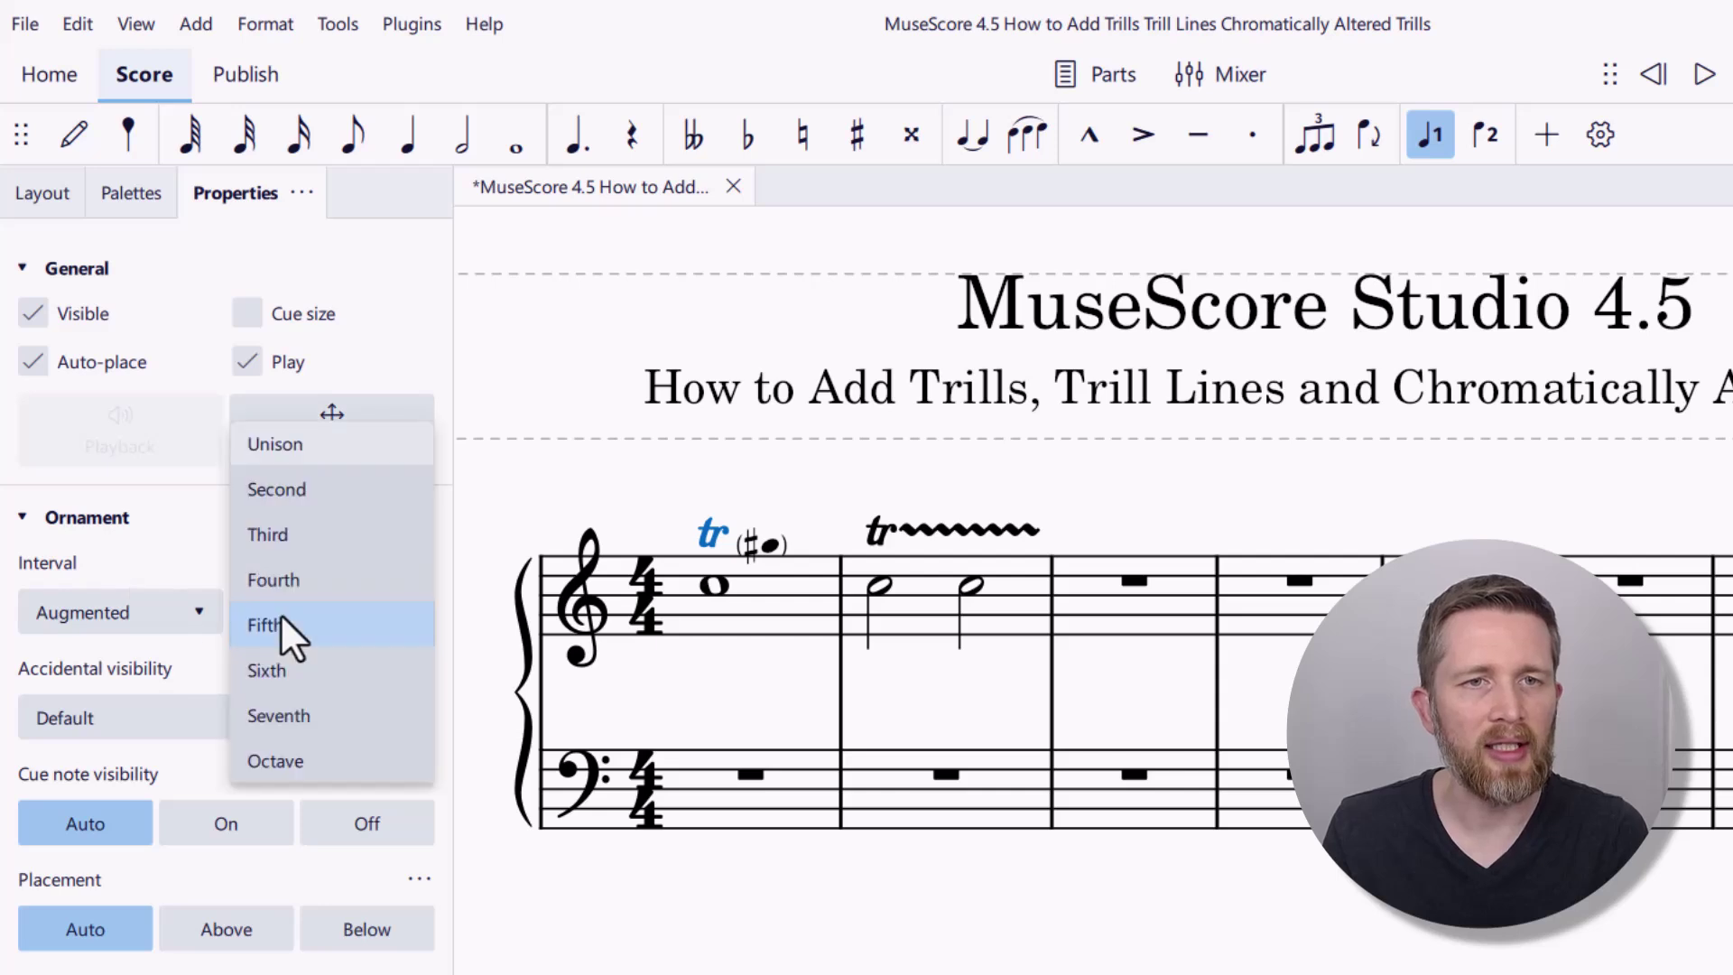
pyautogui.click(296, 540)
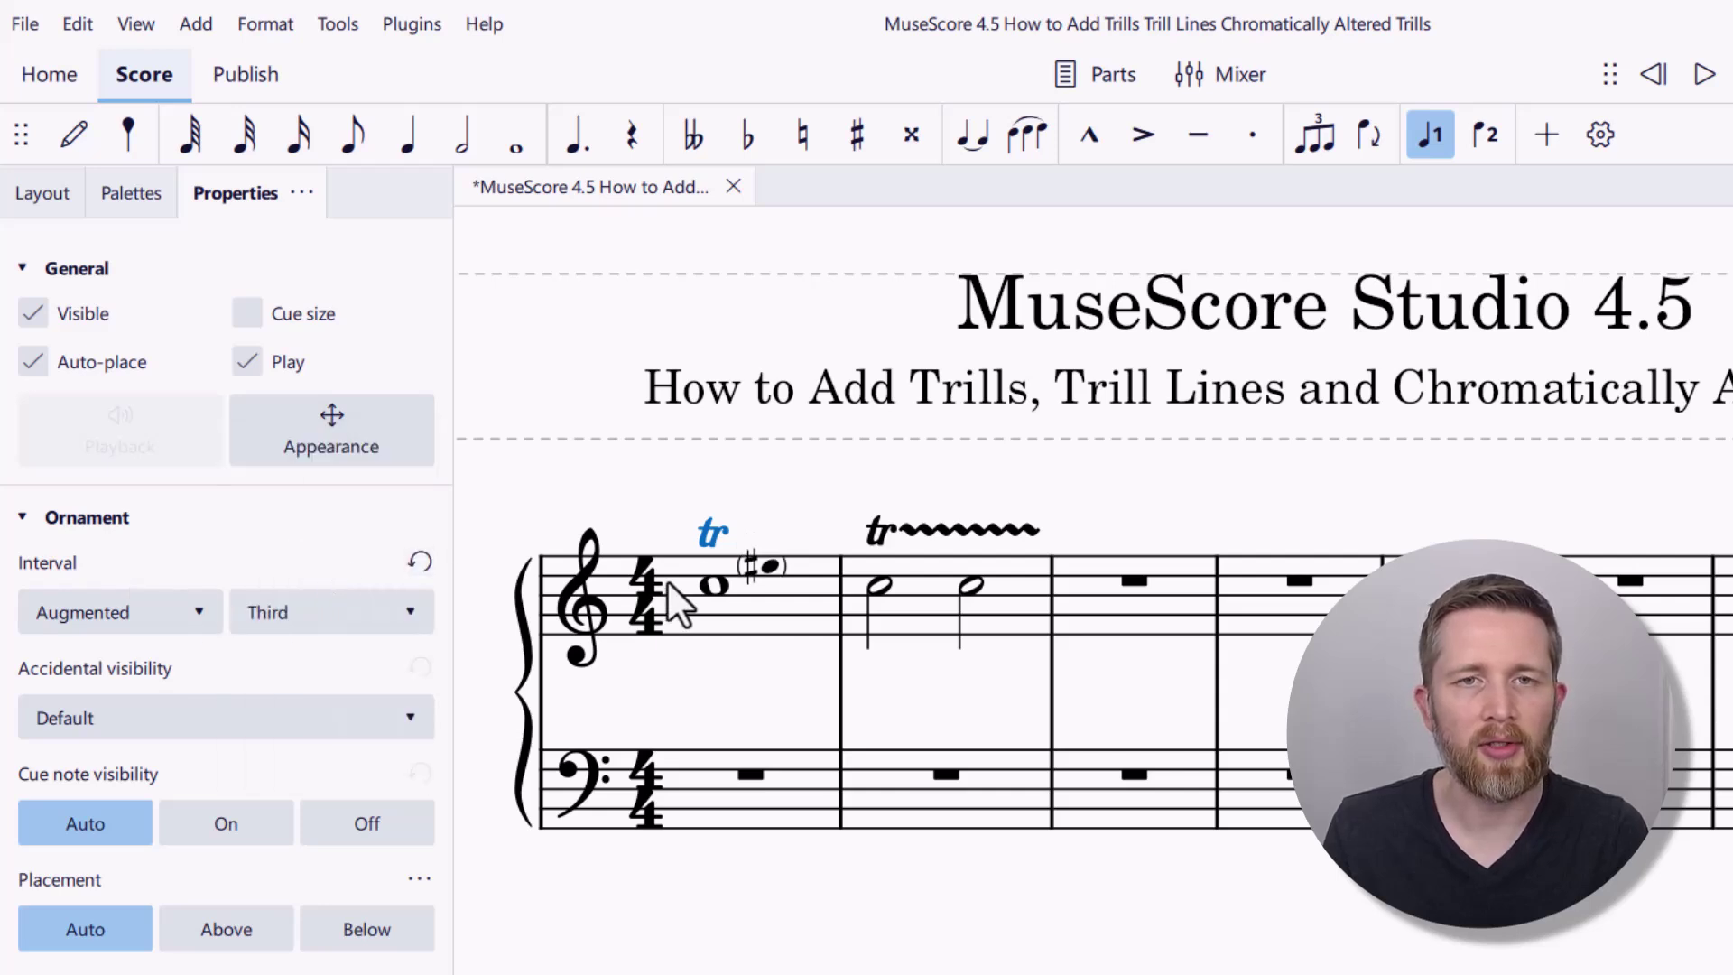
pyautogui.click(317, 609)
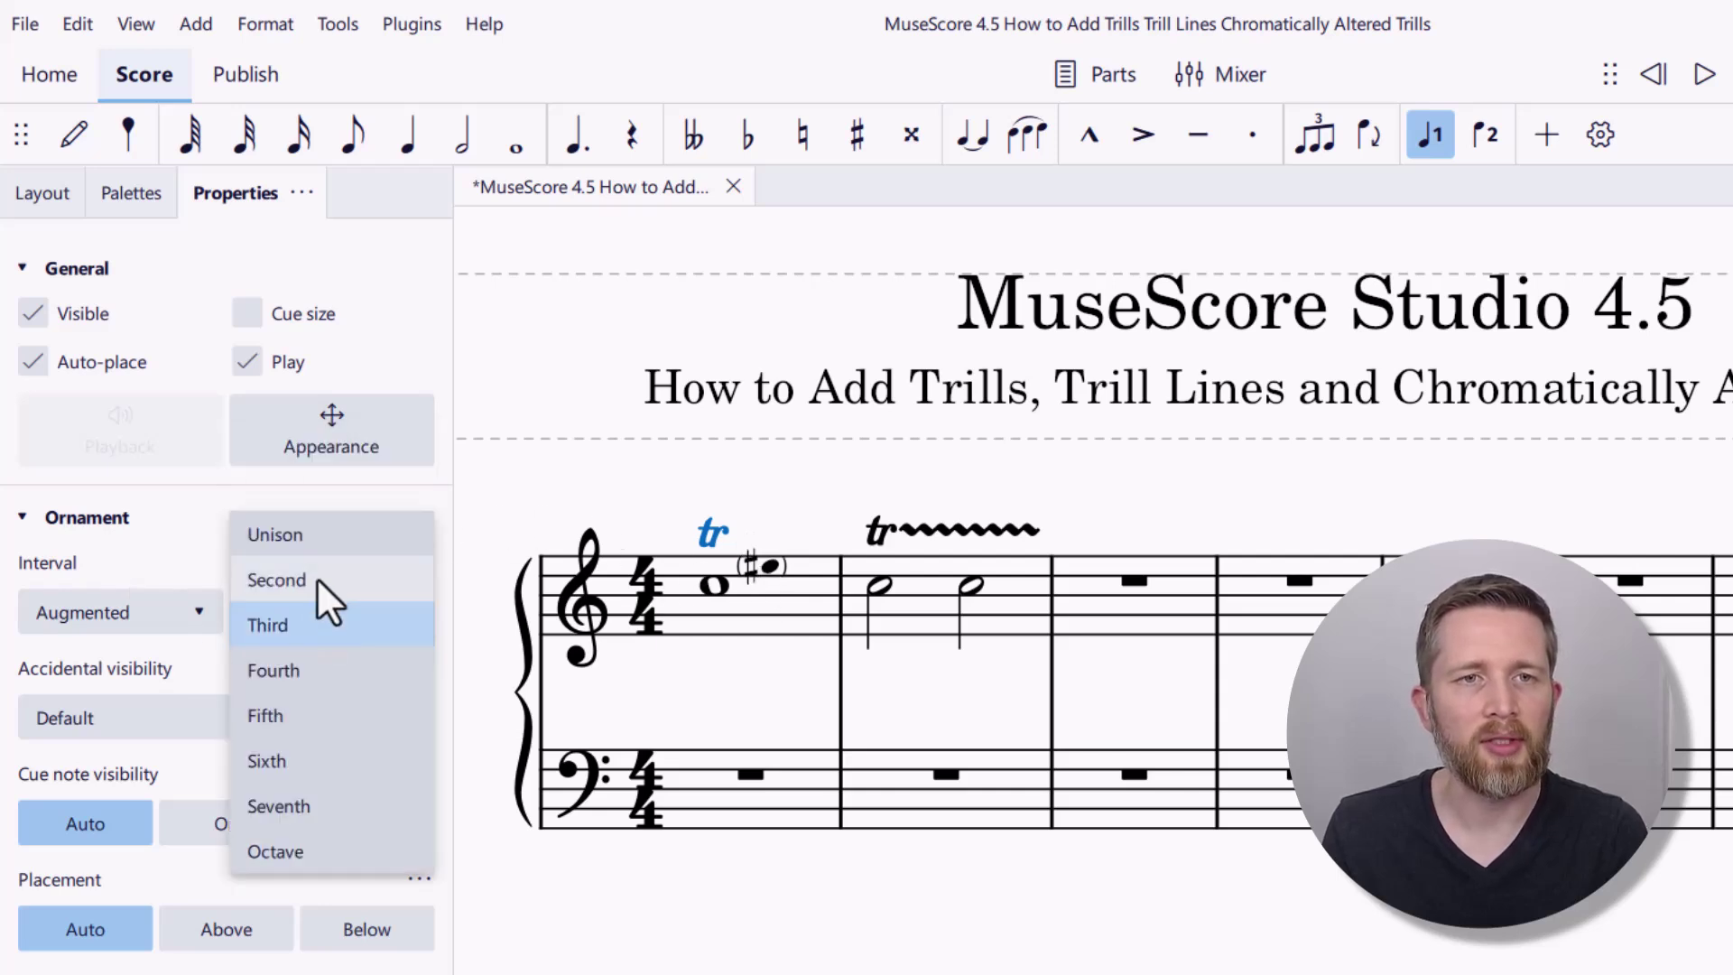
pyautogui.click(316, 571)
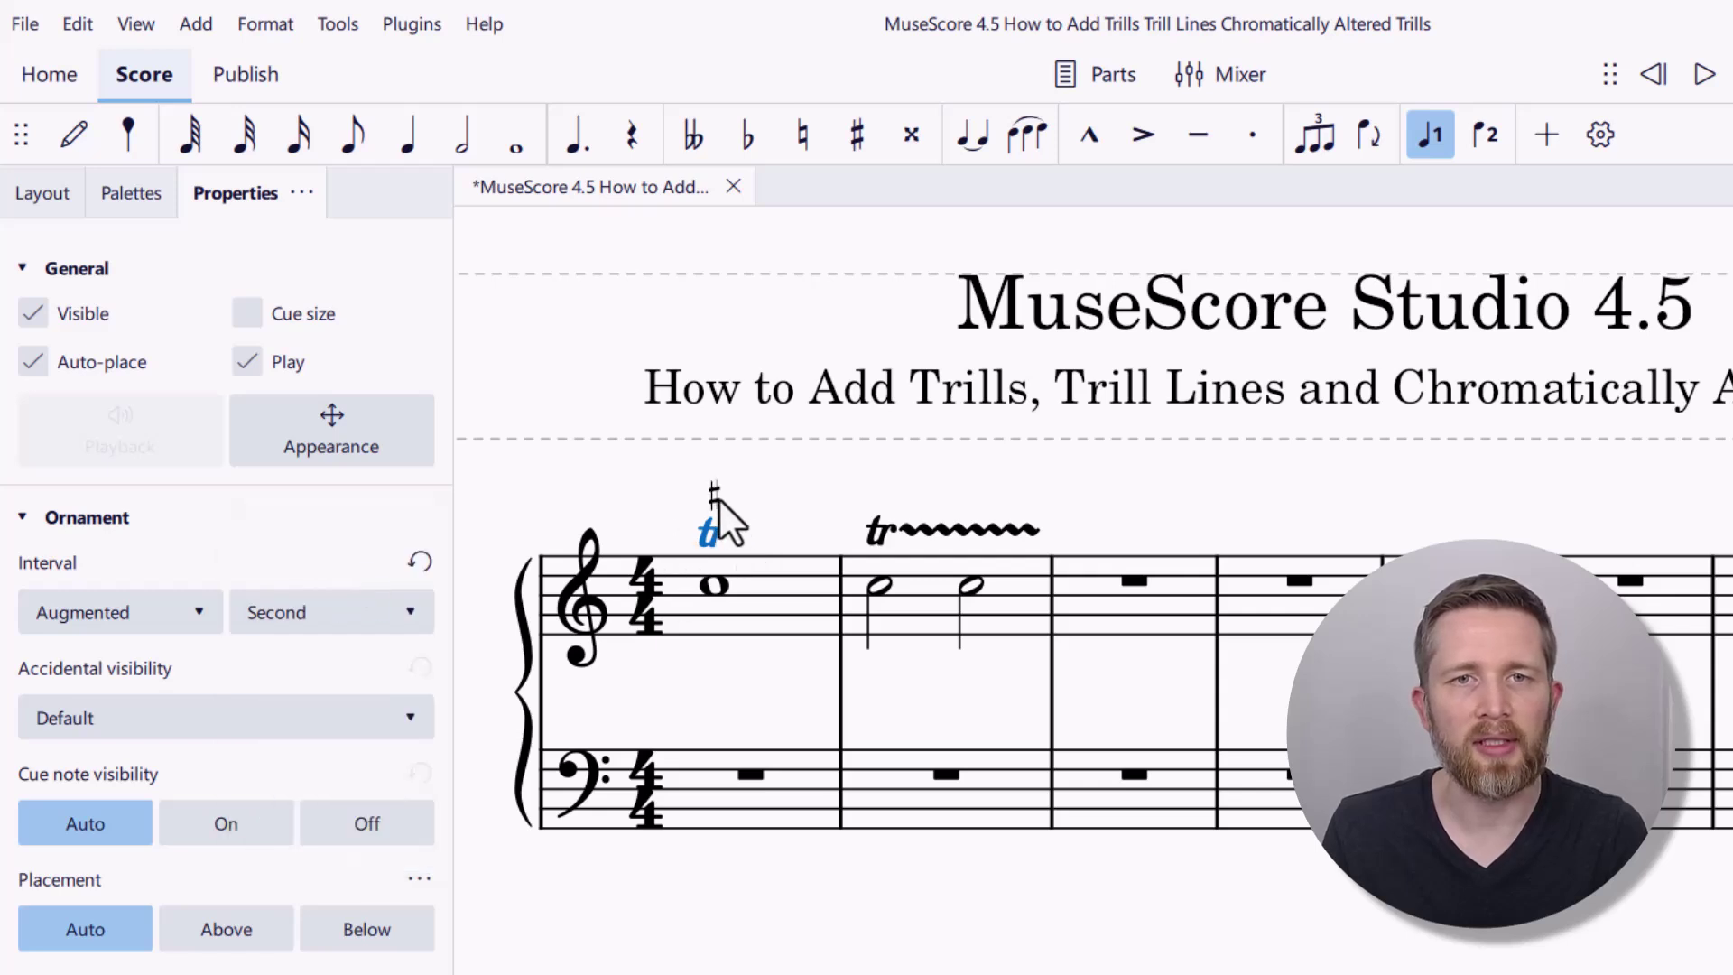
pyautogui.click(245, 713)
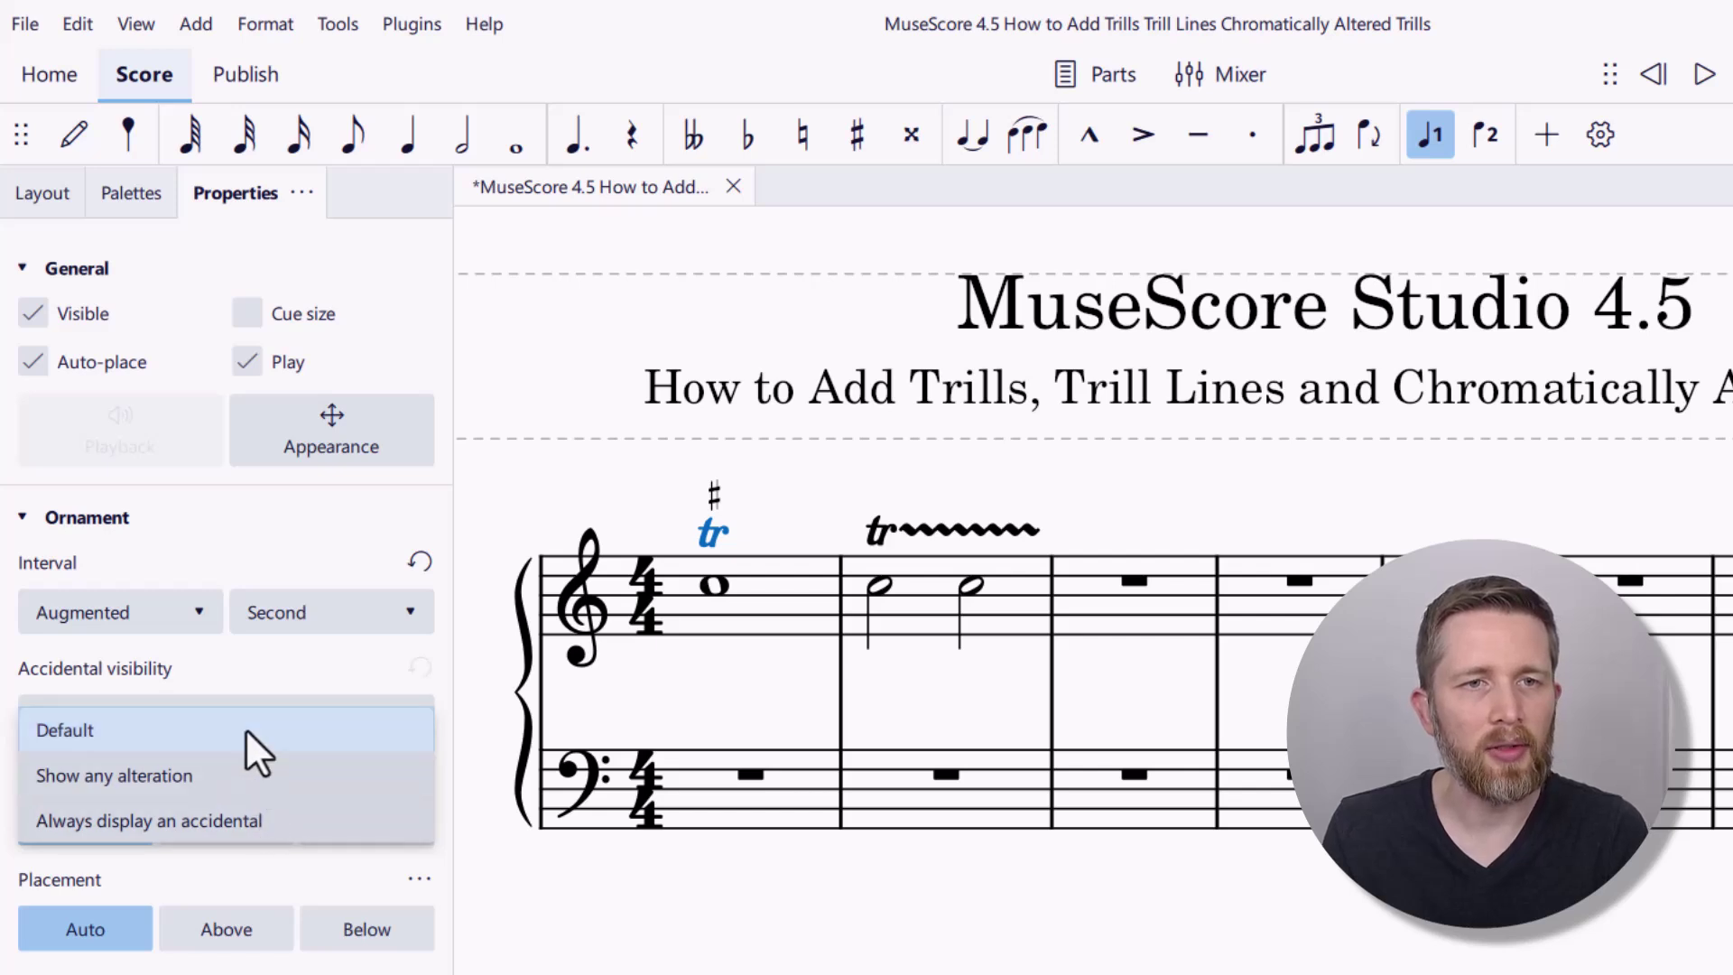
pyautogui.click(246, 729)
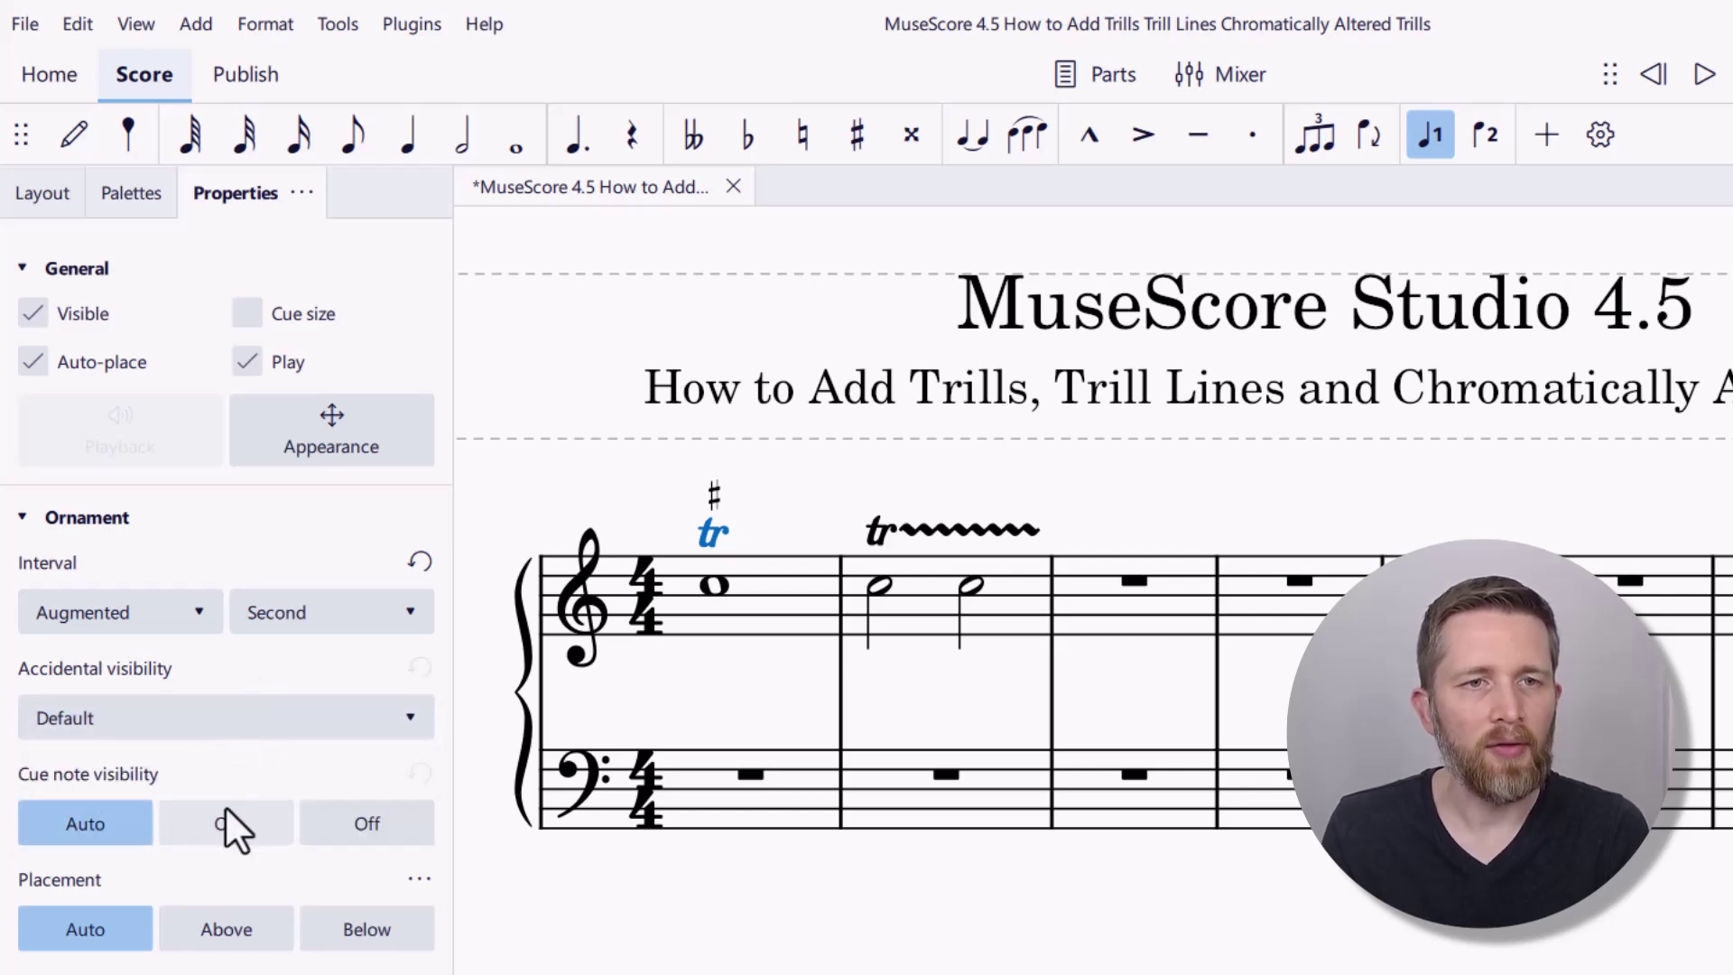
pyautogui.click(253, 816)
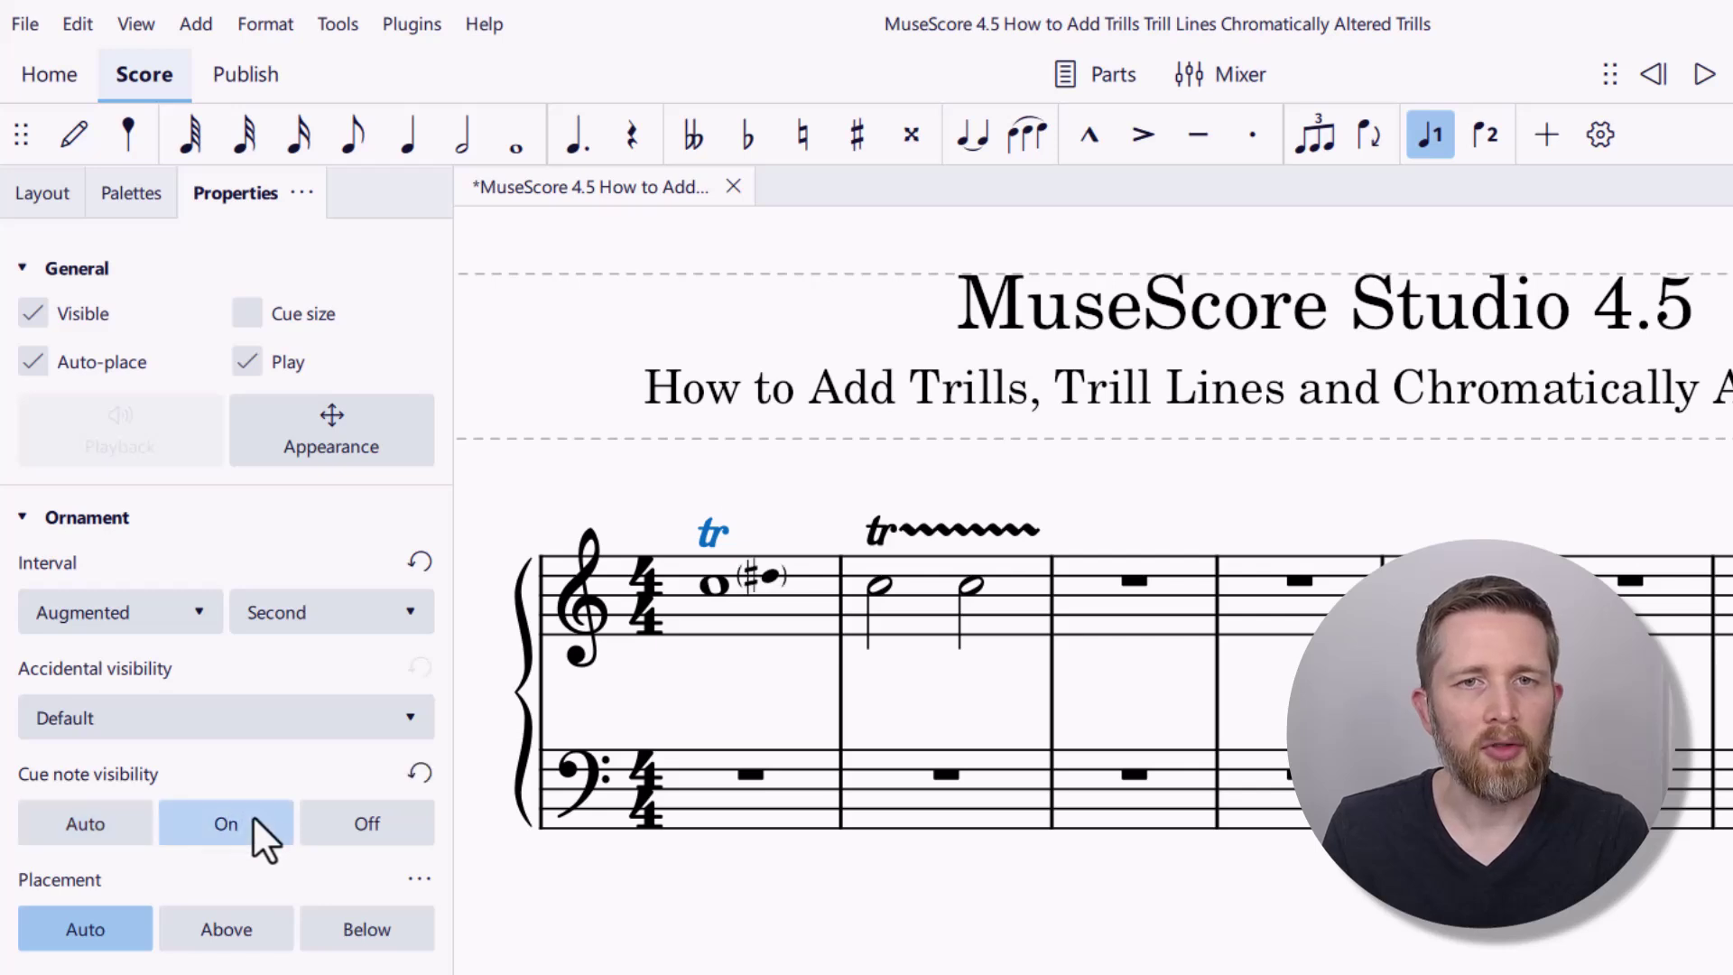
pyautogui.click(352, 822)
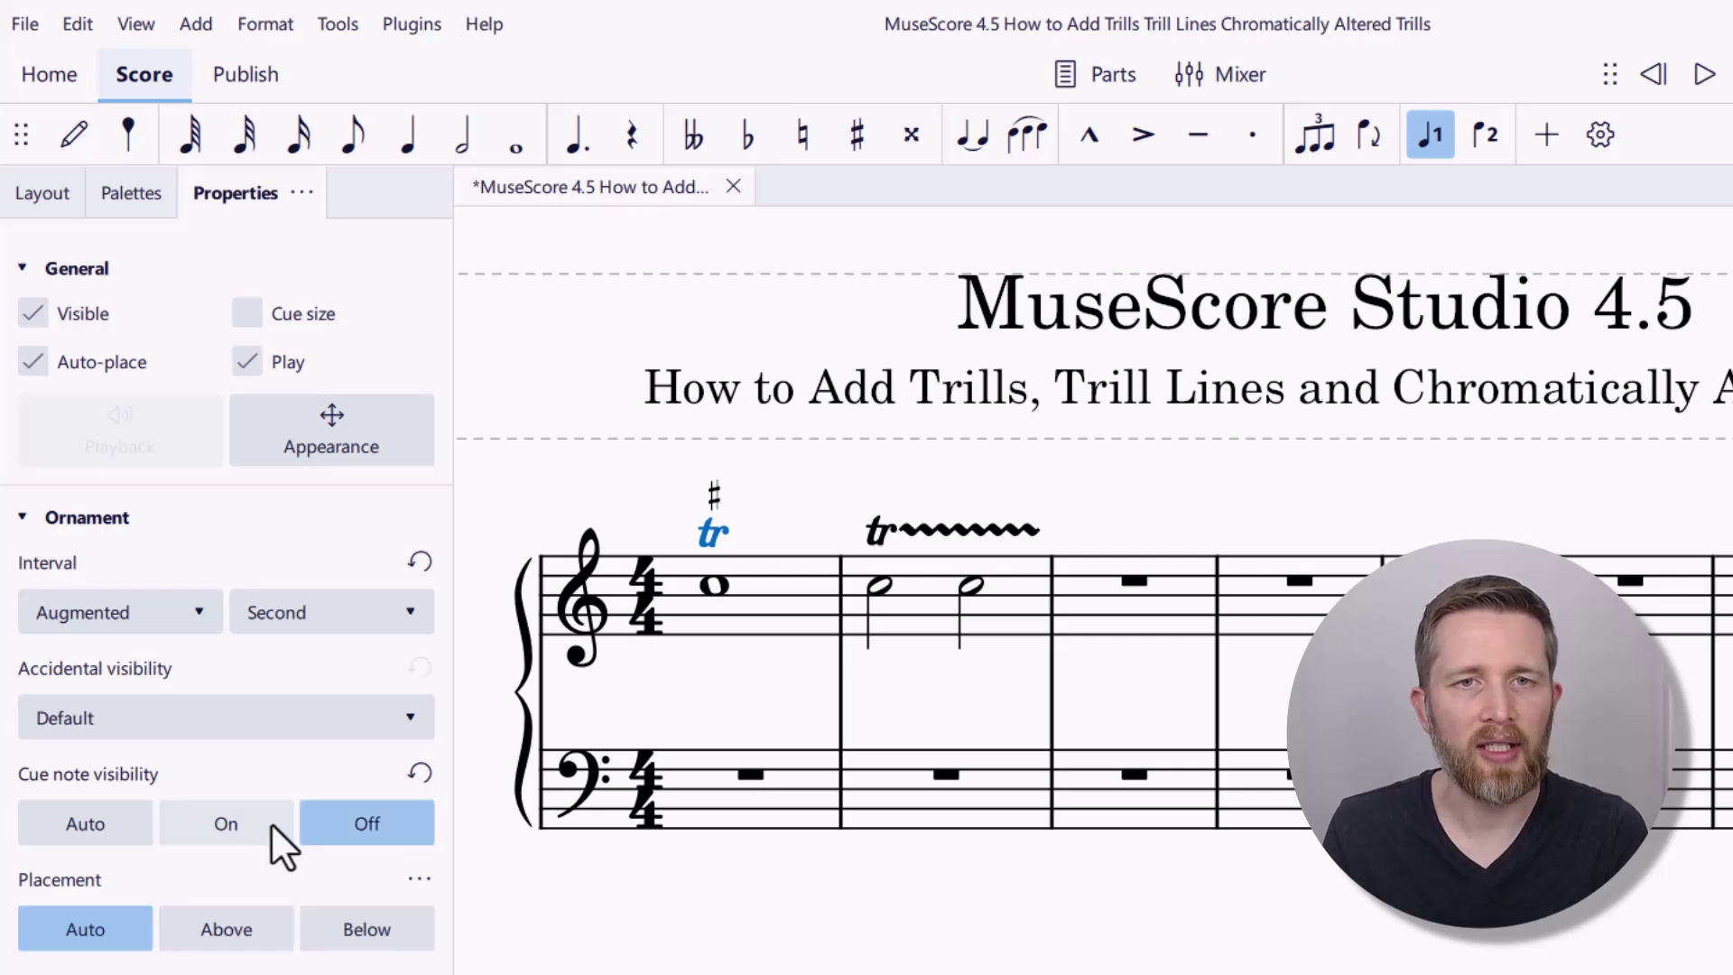
pyautogui.click(235, 822)
pyautogui.click(112, 823)
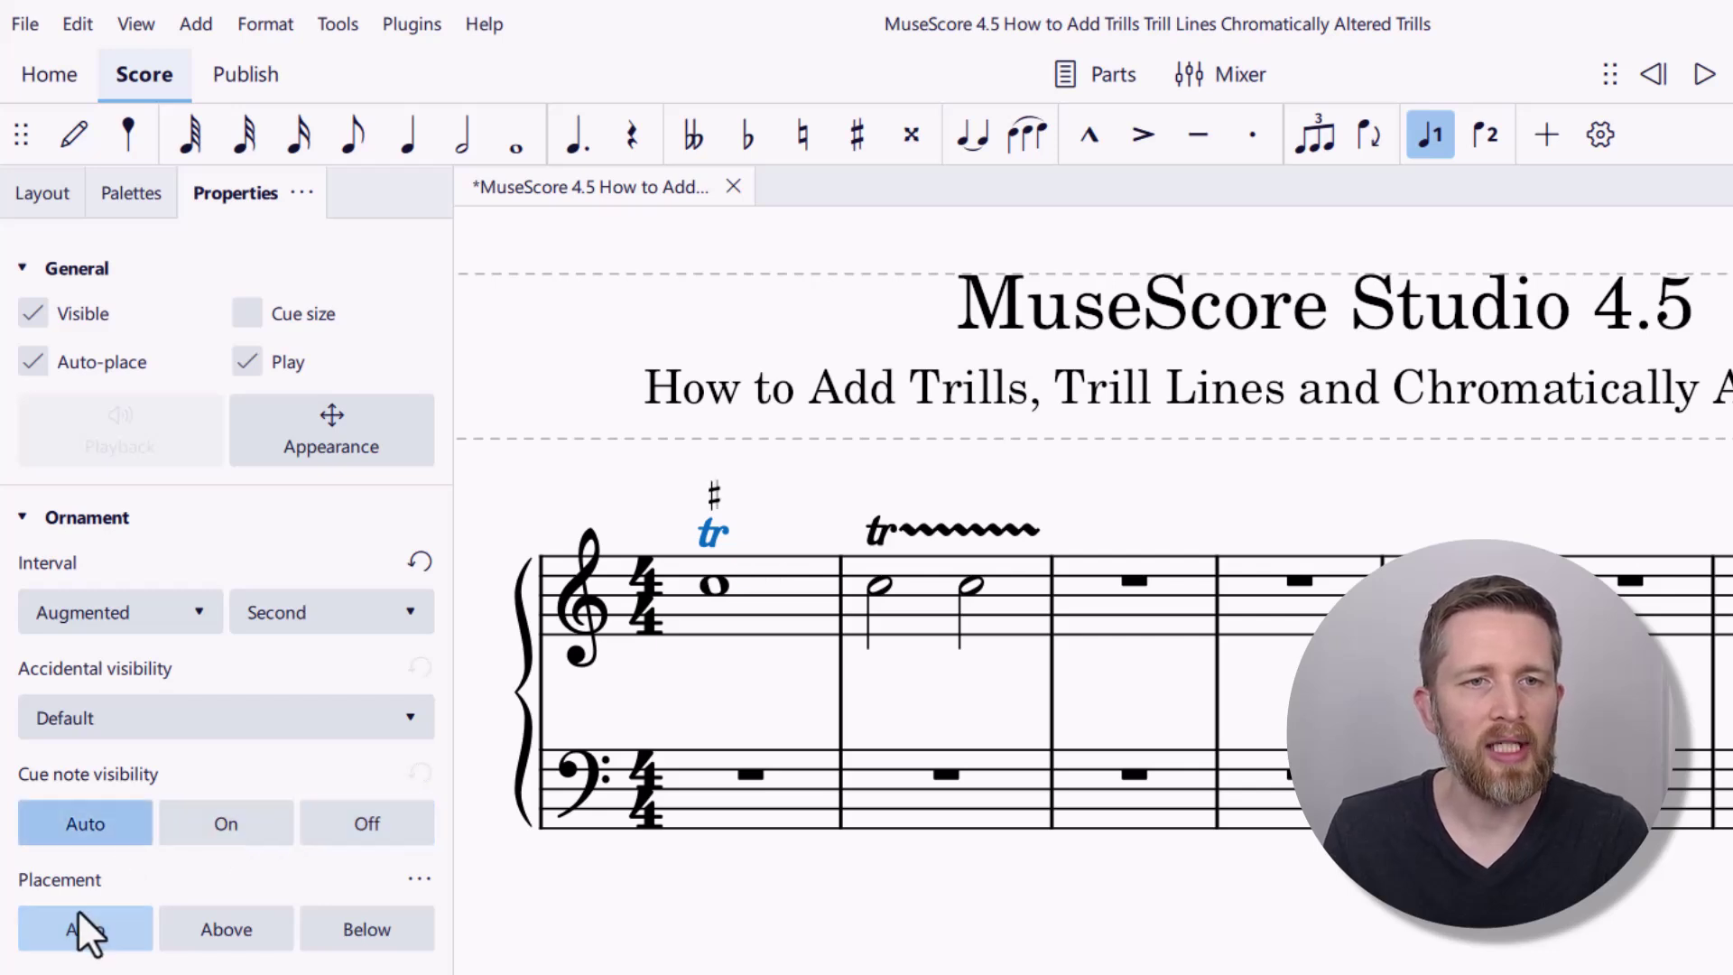
pyautogui.click(260, 922)
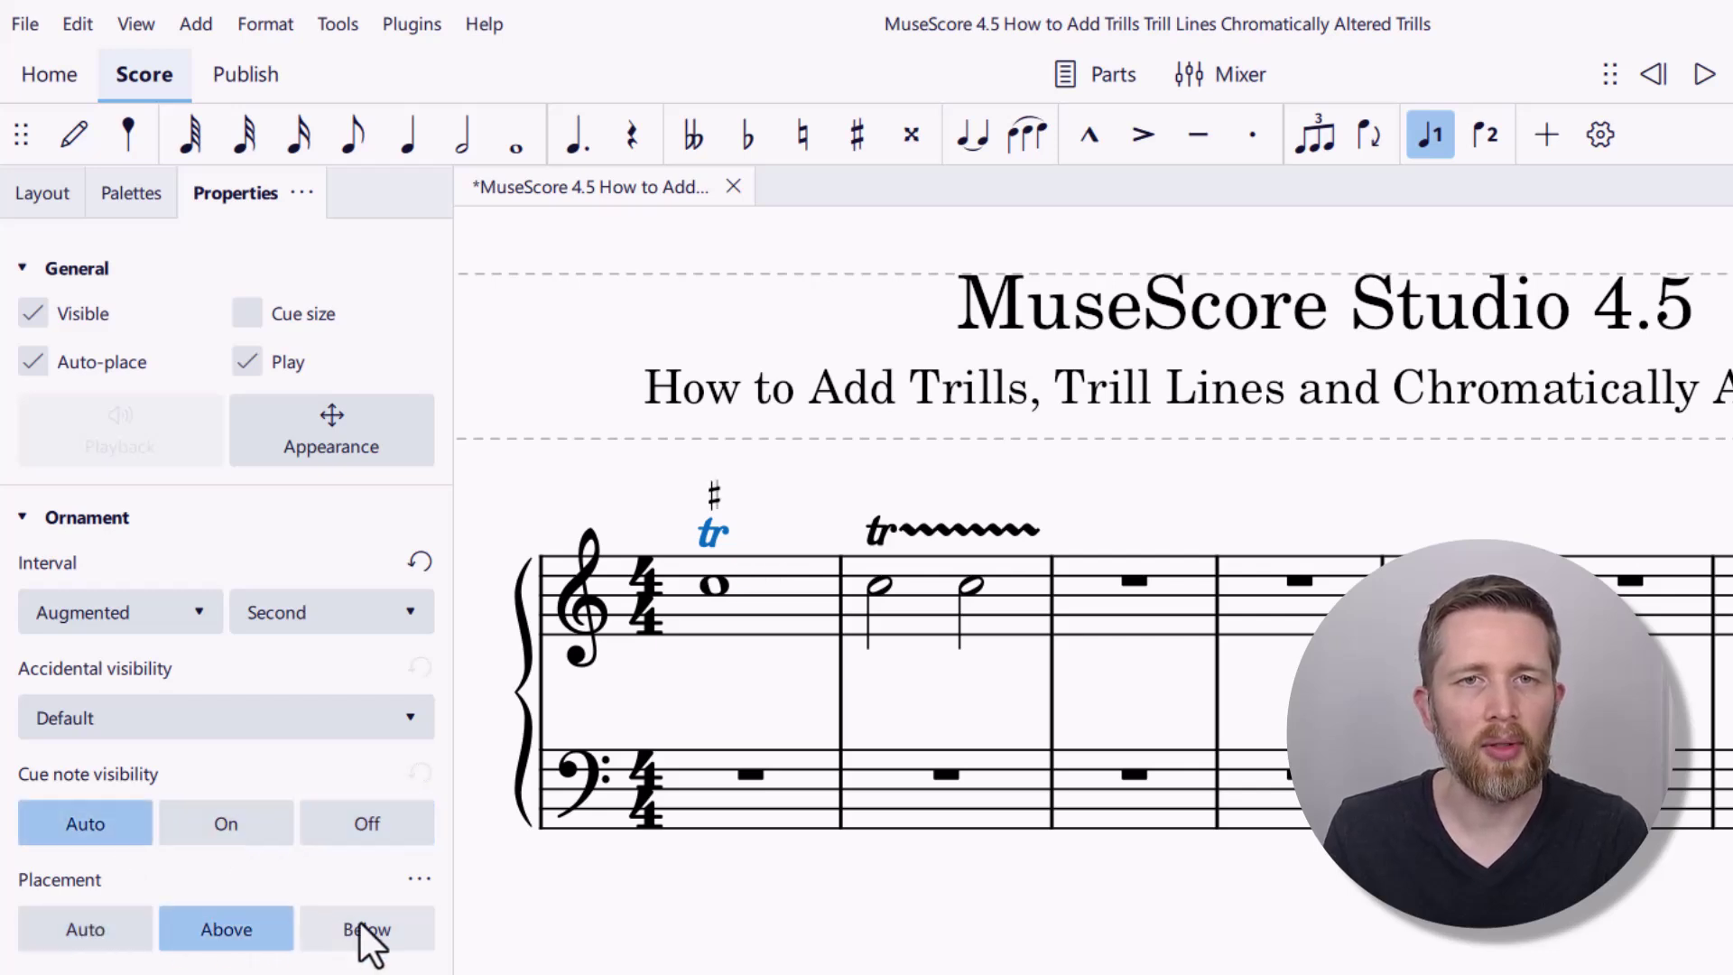
pyautogui.click(366, 938)
pyautogui.click(232, 938)
pyautogui.click(99, 939)
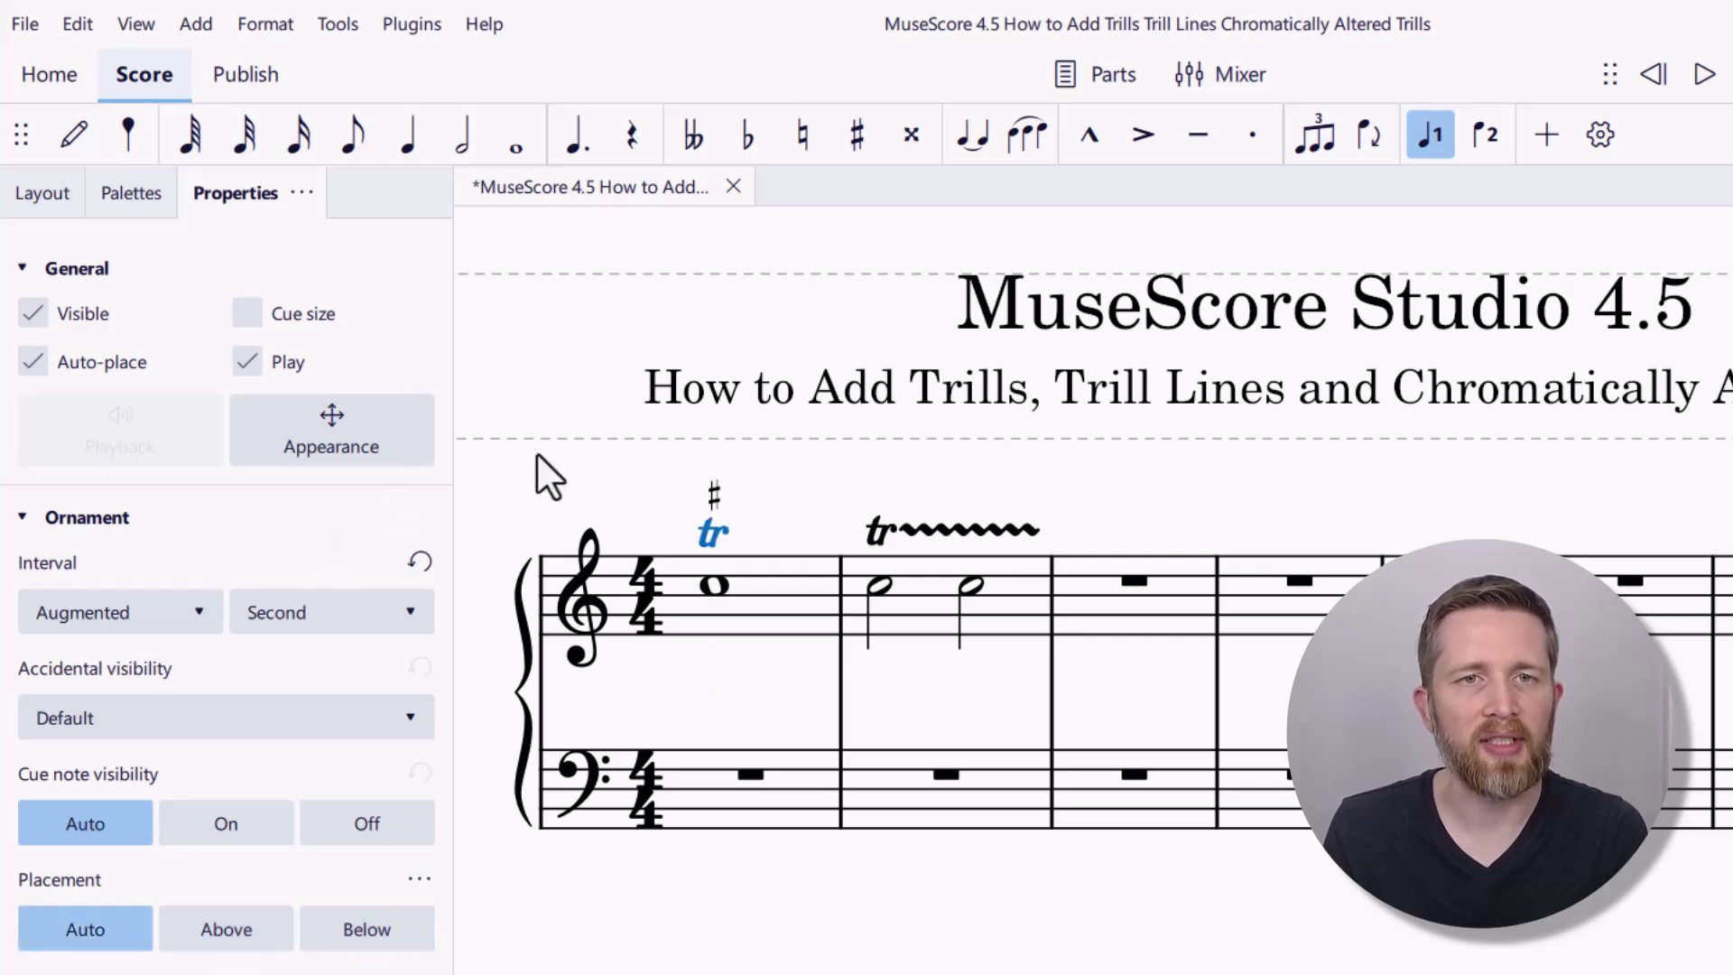
pyautogui.click(528, 500)
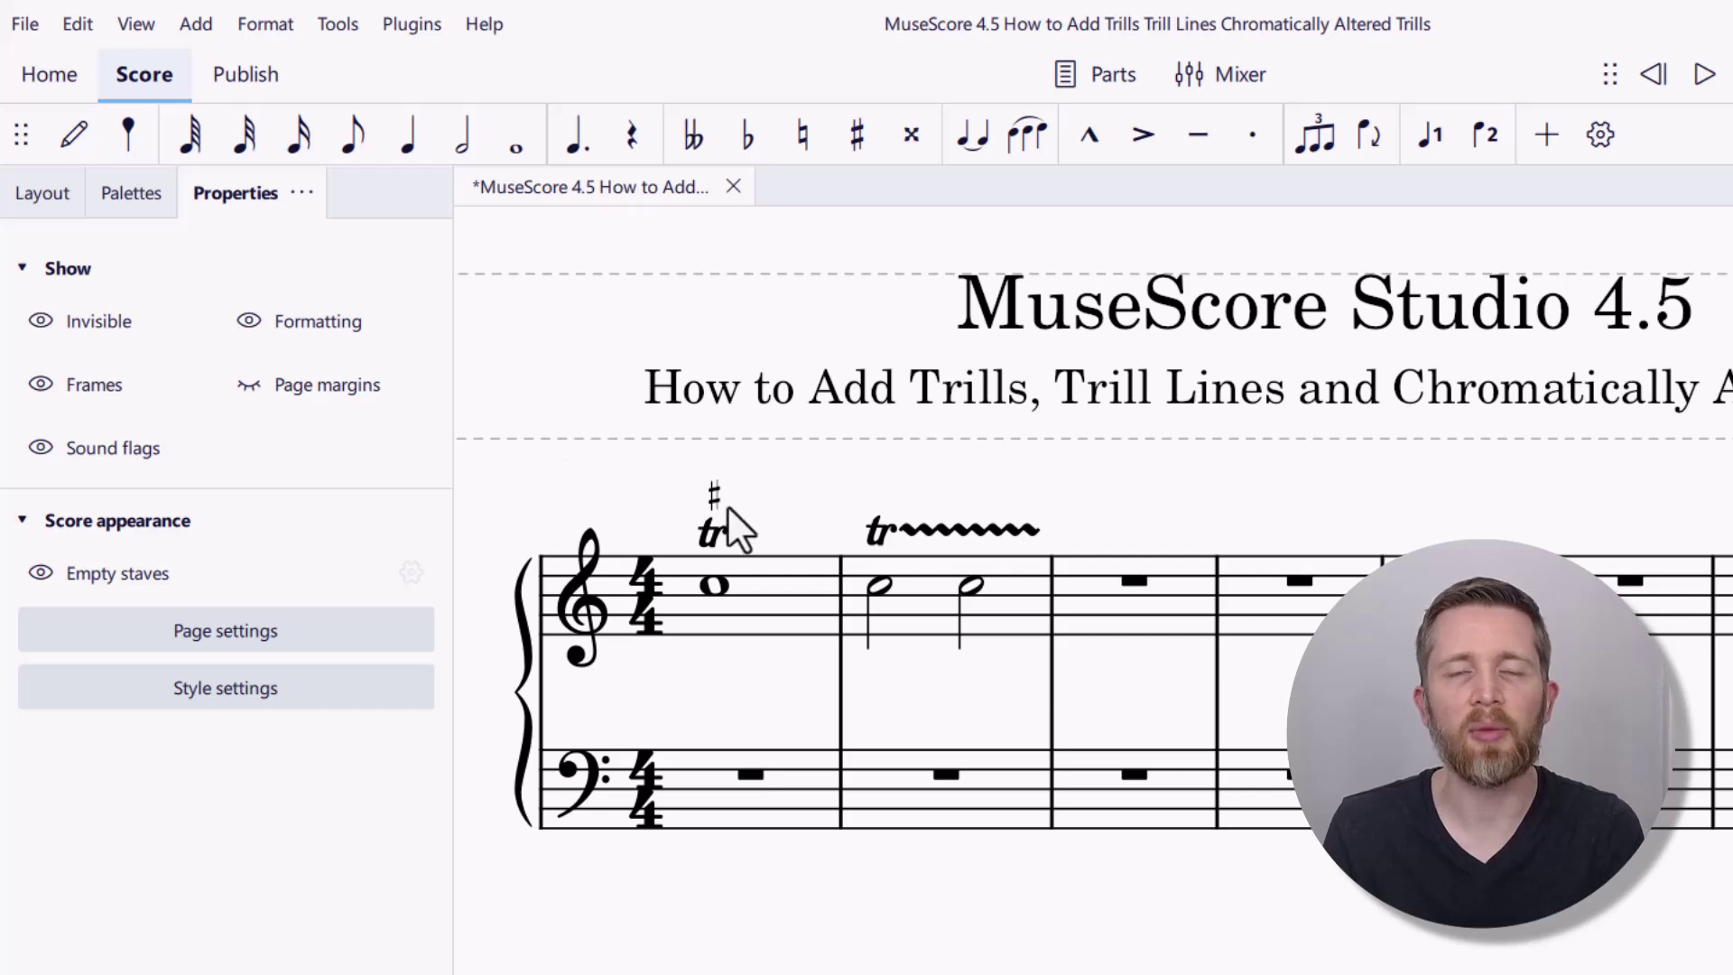
pyautogui.click(899, 536)
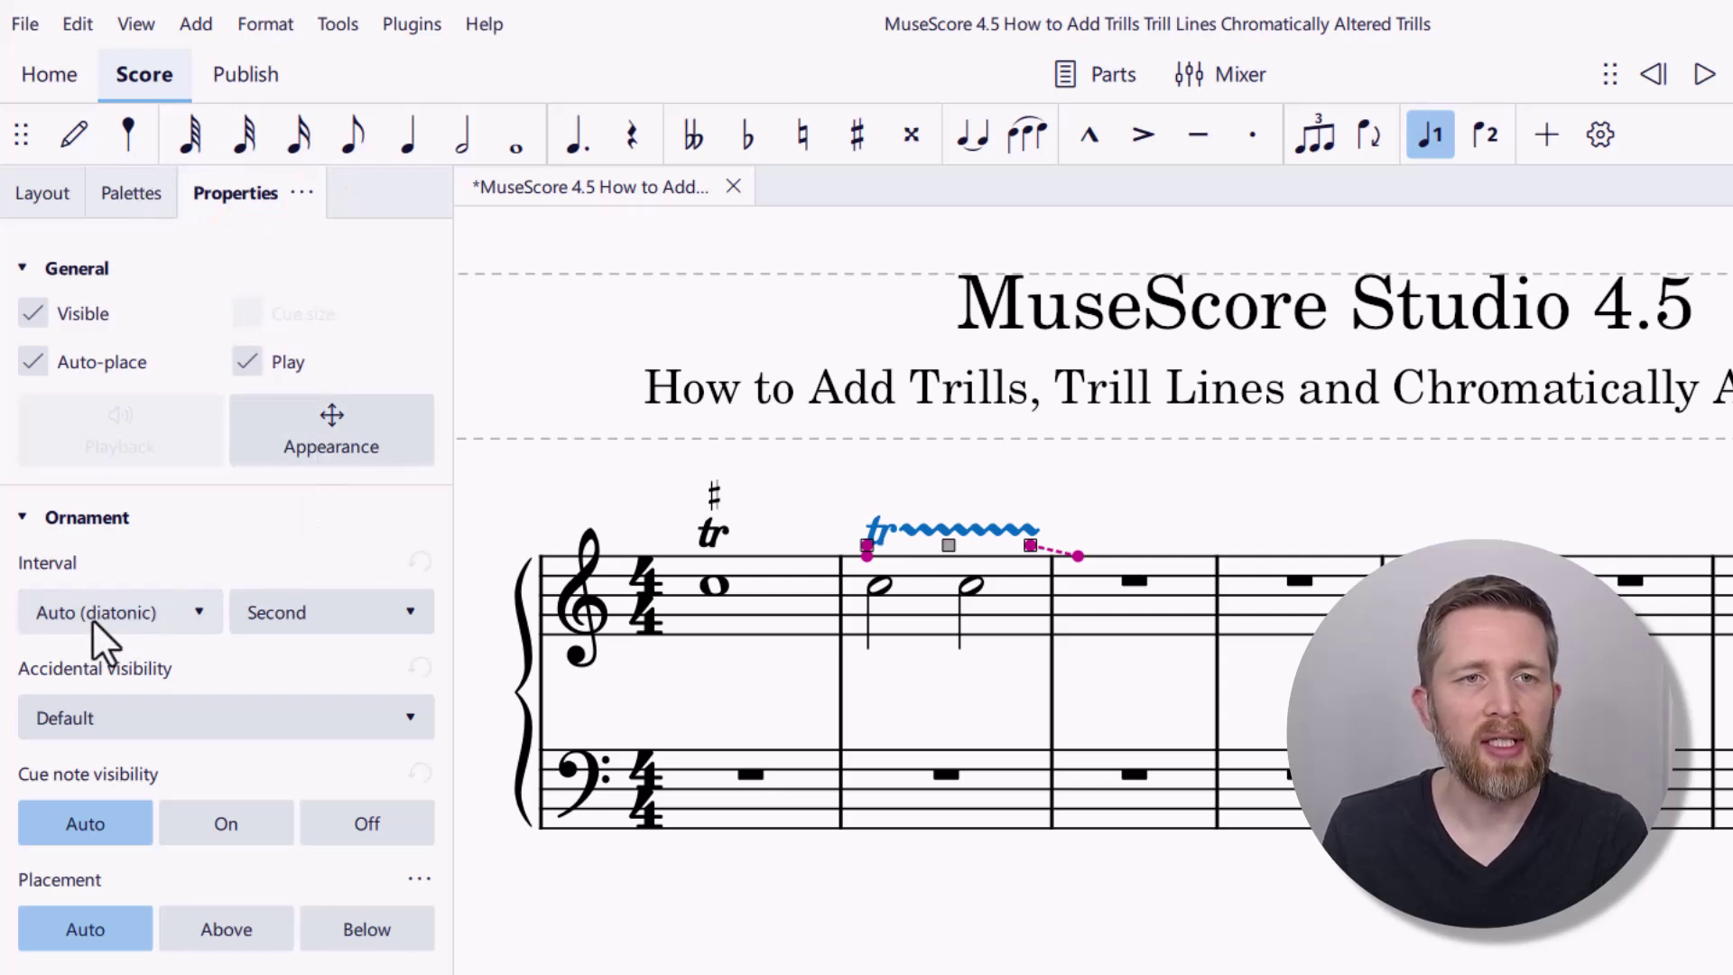
pyautogui.click(285, 616)
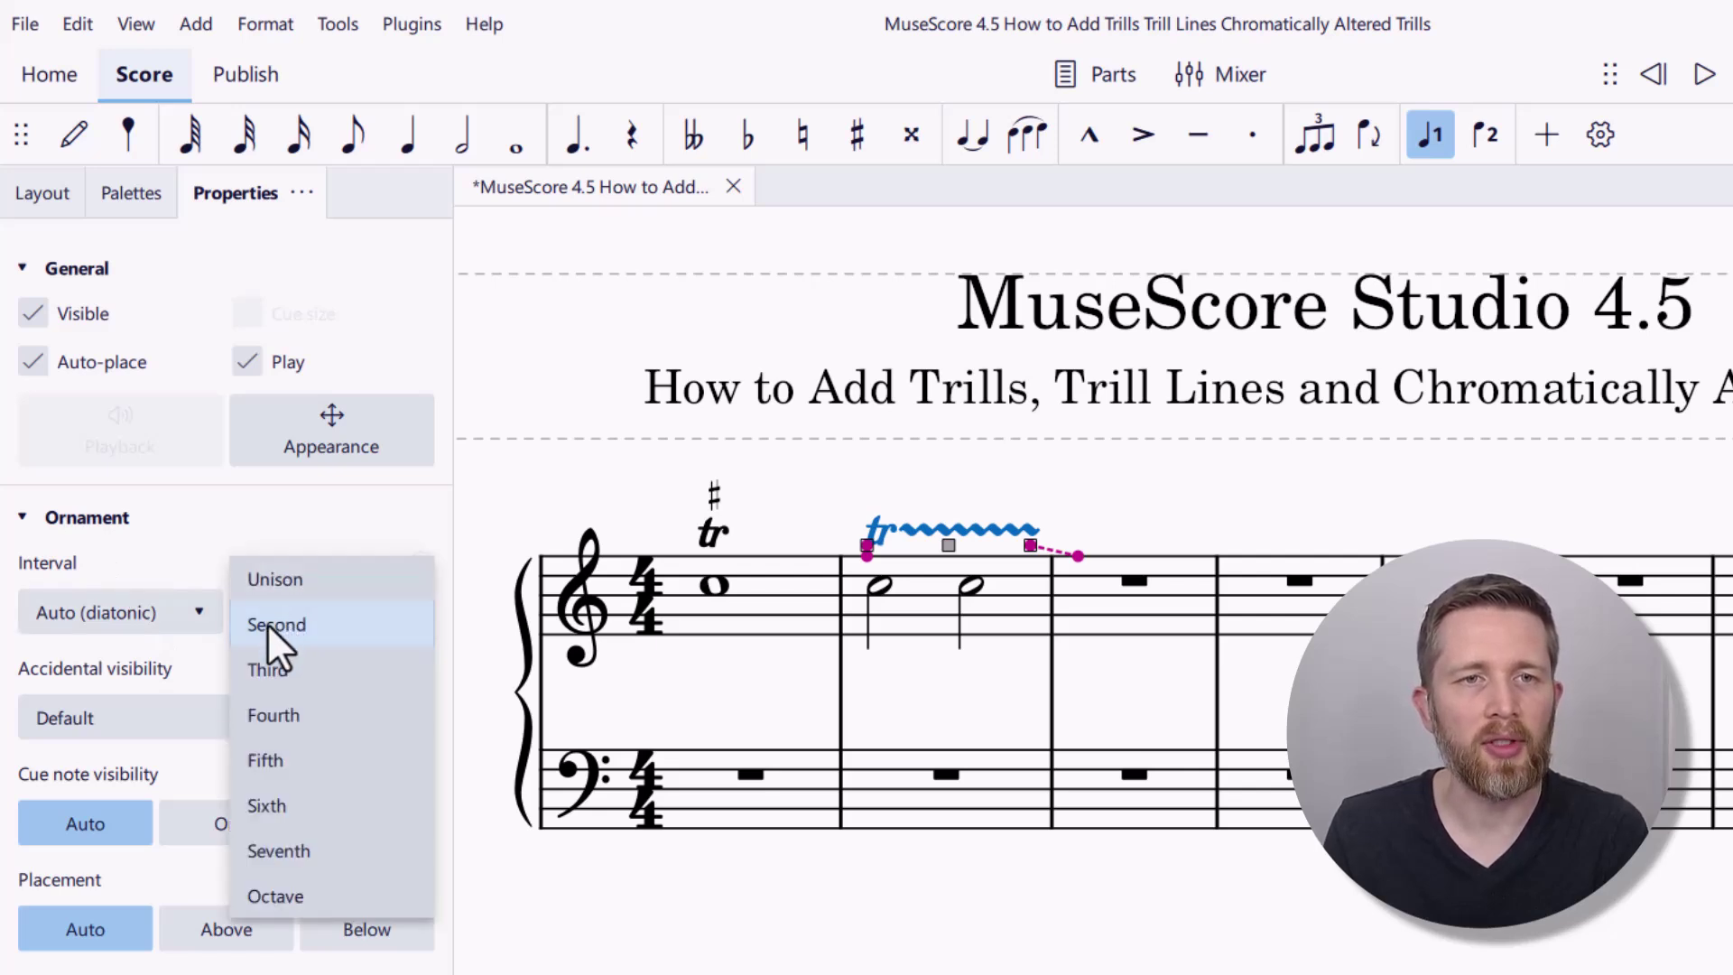
pyautogui.click(267, 623)
pyautogui.click(316, 435)
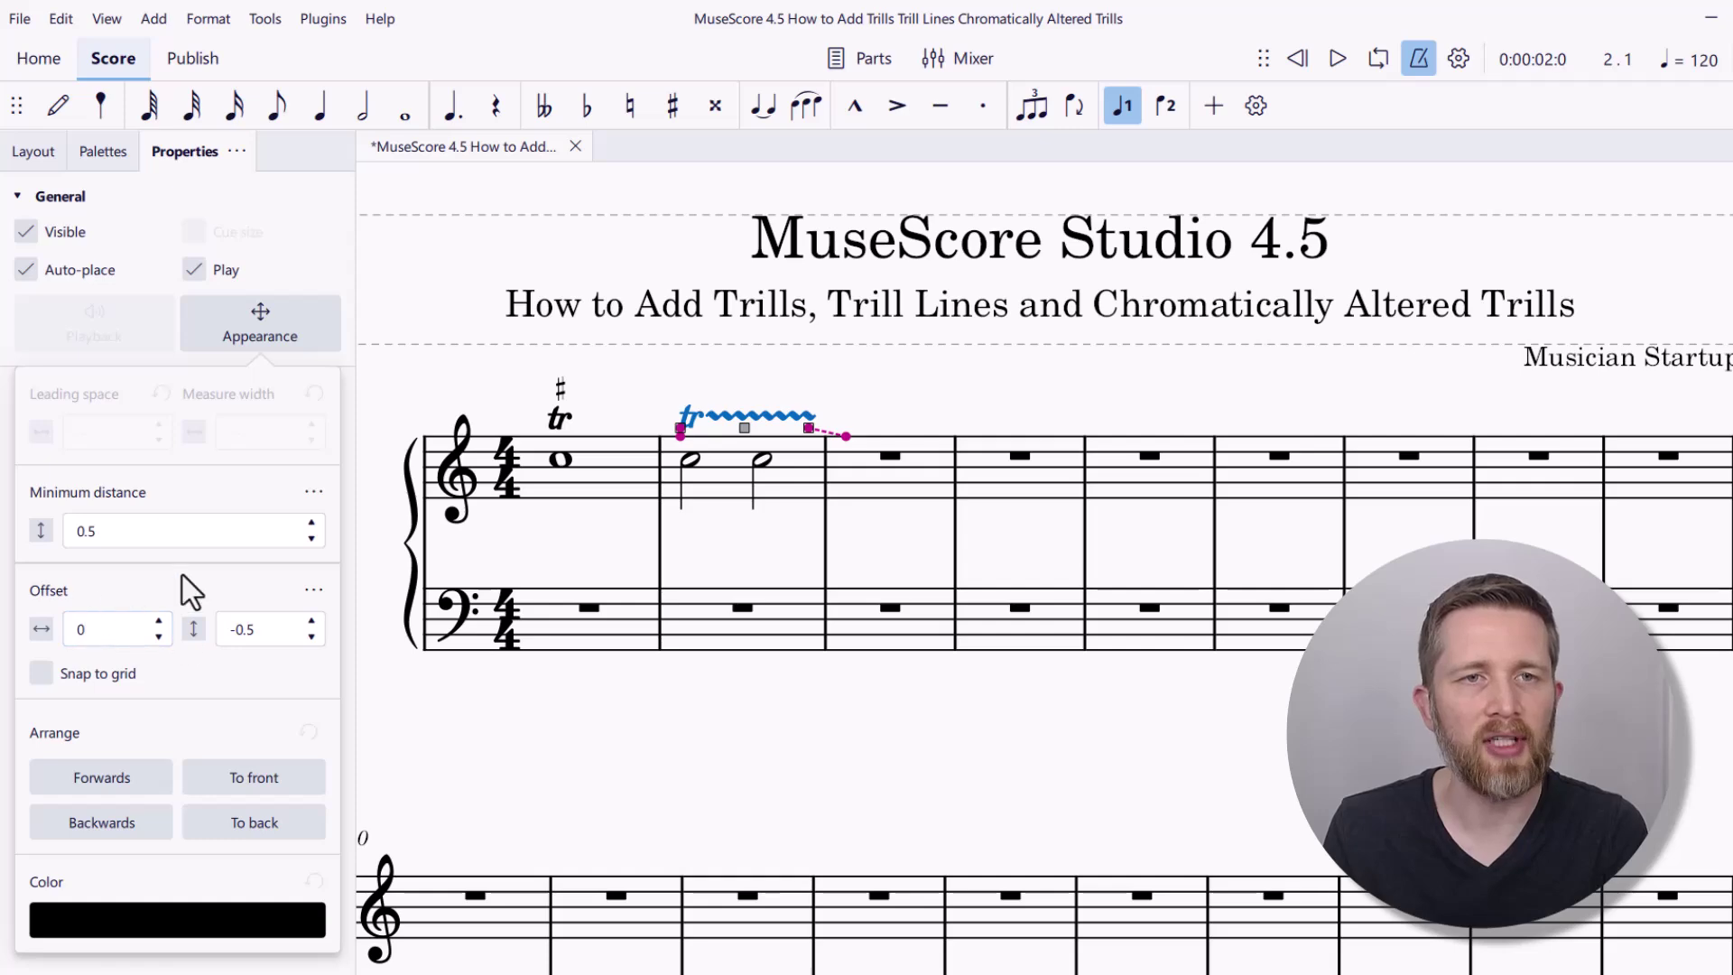
pyautogui.click(383, 389)
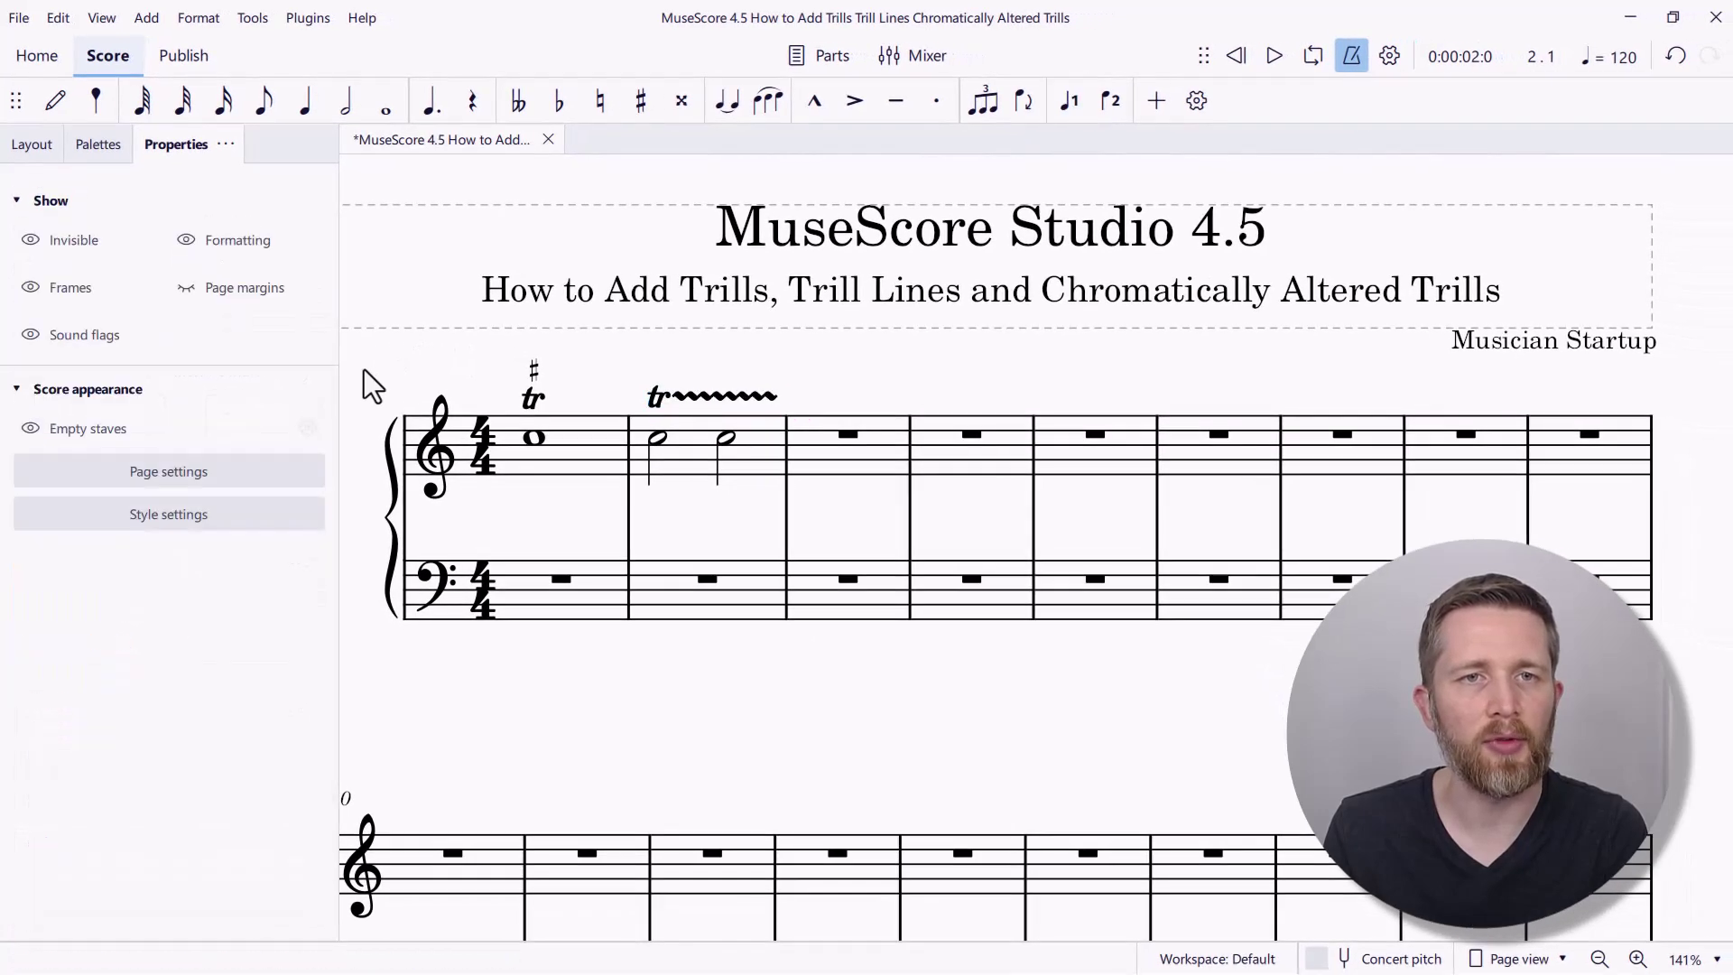